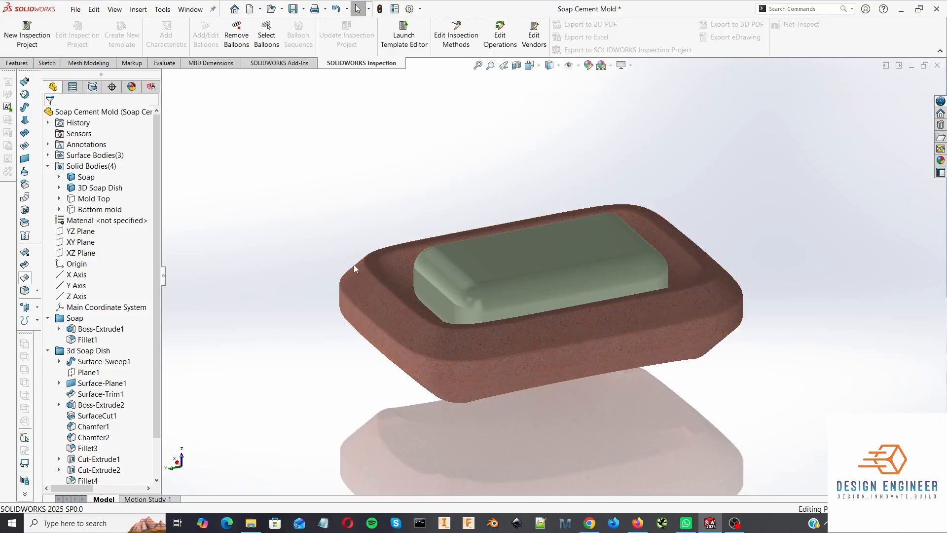
Examine the soap dish and the soap from the sides, from above and from underneath.
{"action": "middle_click_drag", "start_coordinate": [516, 417], "coordinate": [504, 363]}
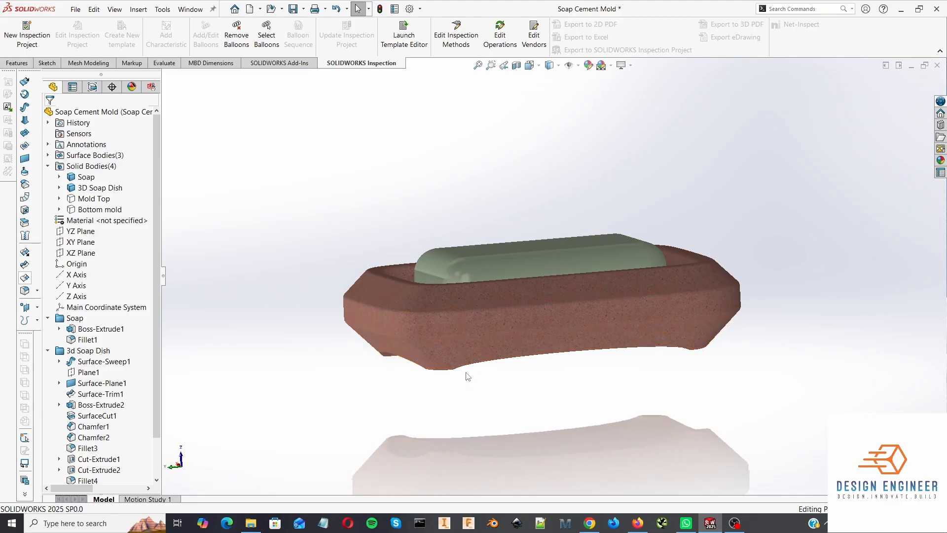
{"action": "middle_click_drag", "start_coordinate": [534, 387], "coordinate": [624, 346]}
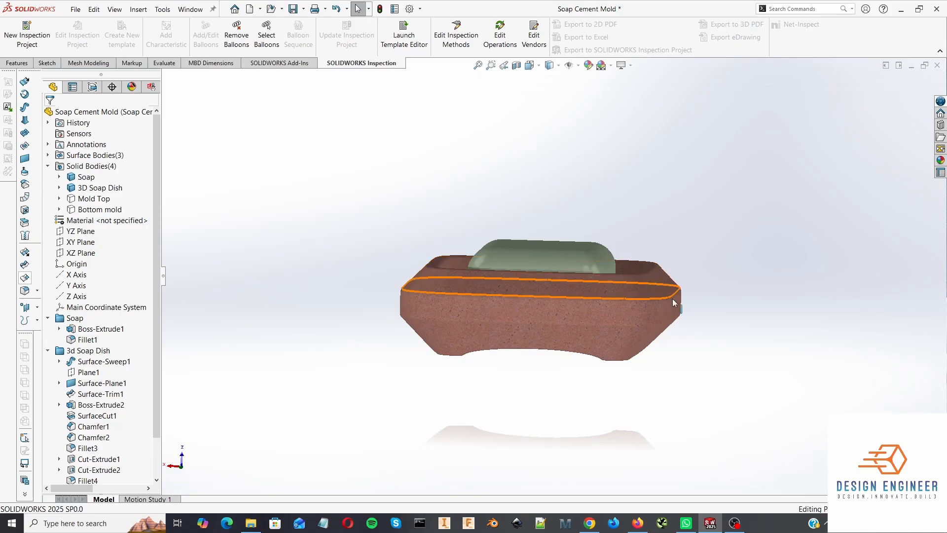
{"action": "middle_click_drag", "start_coordinate": [673, 305], "coordinate": [718, 330]}
{"action": "middle_click_drag", "start_coordinate": [633, 404], "coordinate": [607, 129]}
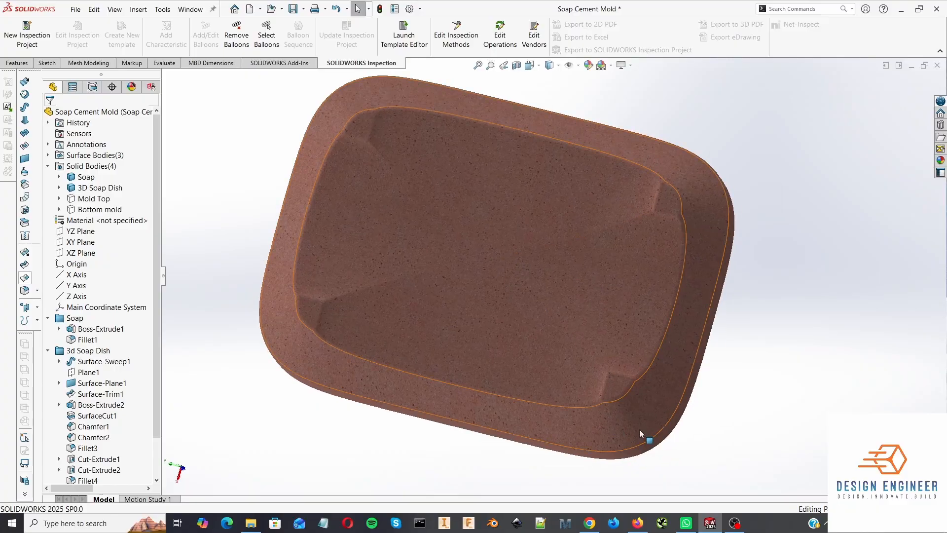
{"action": "middle_click_drag", "start_coordinate": [665, 434], "coordinate": [698, 253]}
{"action": "scroll", "coordinate": [683, 309], "scroll_direction": "down", "scroll_amount": 4}
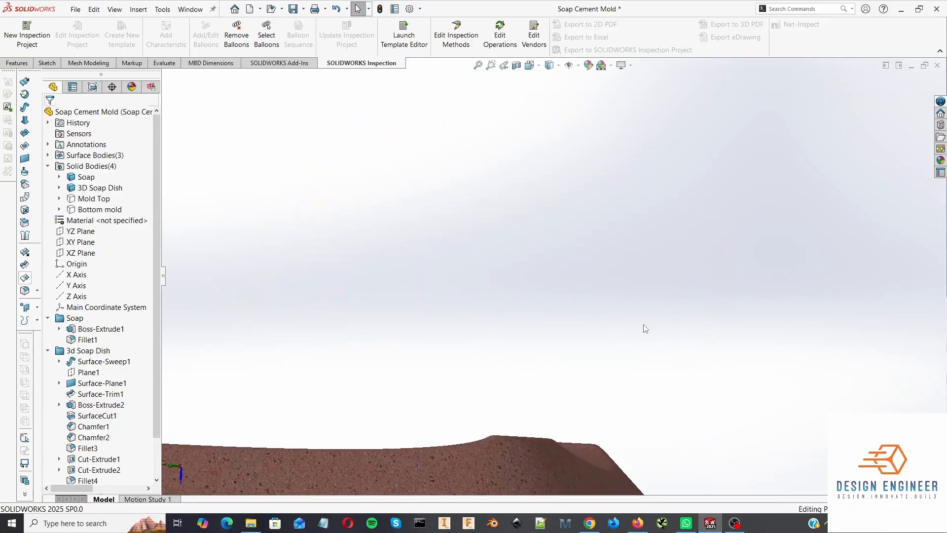
{"action": "scroll", "coordinate": [646, 328], "scroll_direction": "up", "scroll_amount": 9}
{"action": "middle_click_drag", "start_coordinate": [650, 331], "coordinate": [475, 312]}
{"action": "scroll", "coordinate": [476, 312], "scroll_direction": "down", "scroll_amount": 3}
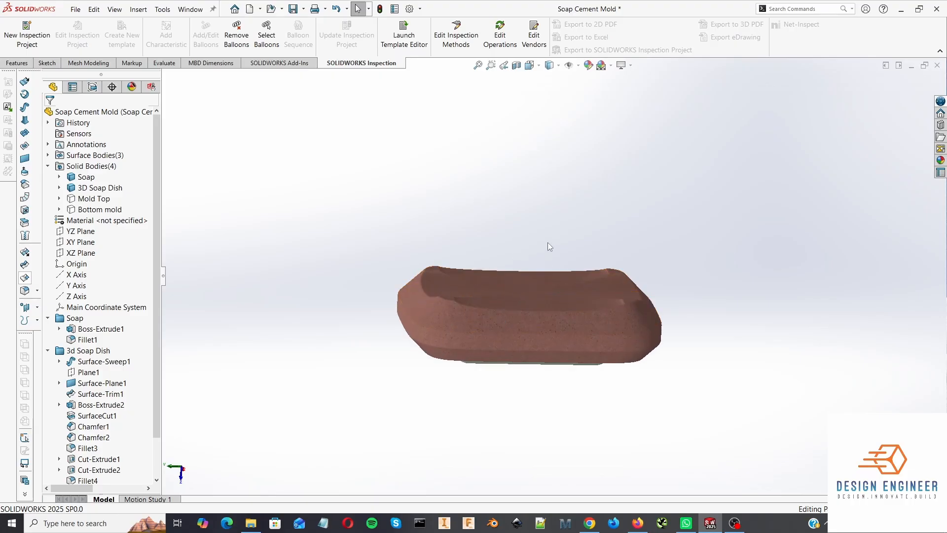
{"action": "middle_click_drag", "start_coordinate": [554, 295], "coordinate": [473, 268]}
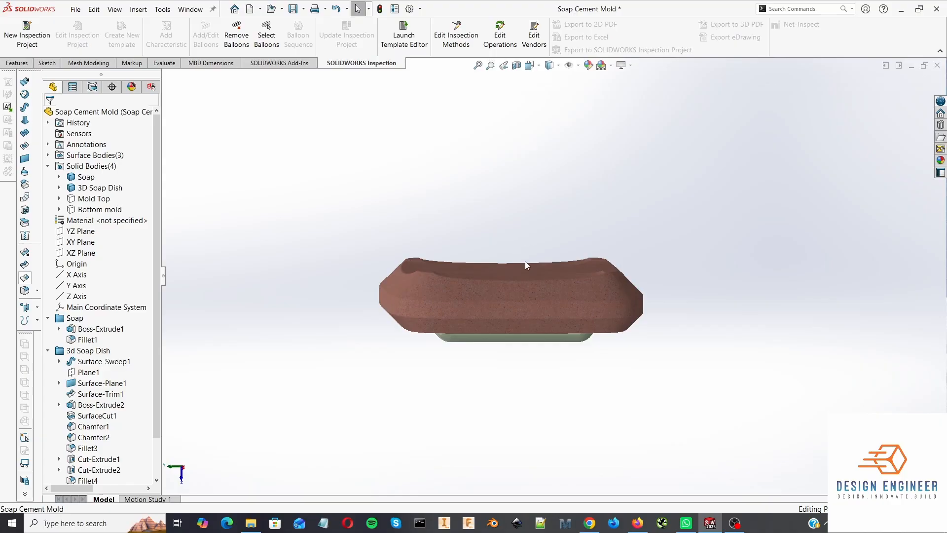
{"action": "mouse_move", "coordinate": [525, 262]}
{"action": "middle_mouse_down"}
{"action": "mouse_move", "coordinate": [541, 282]}
{"action": "mouse_move", "coordinate": [542, 269]}
{"action": "mouse_move", "coordinate": [524, 272]}
{"action": "middle_mouse_up"}
{"action": "scroll", "coordinate": [542, 281], "scroll_direction": "down", "scroll_amount": 1}
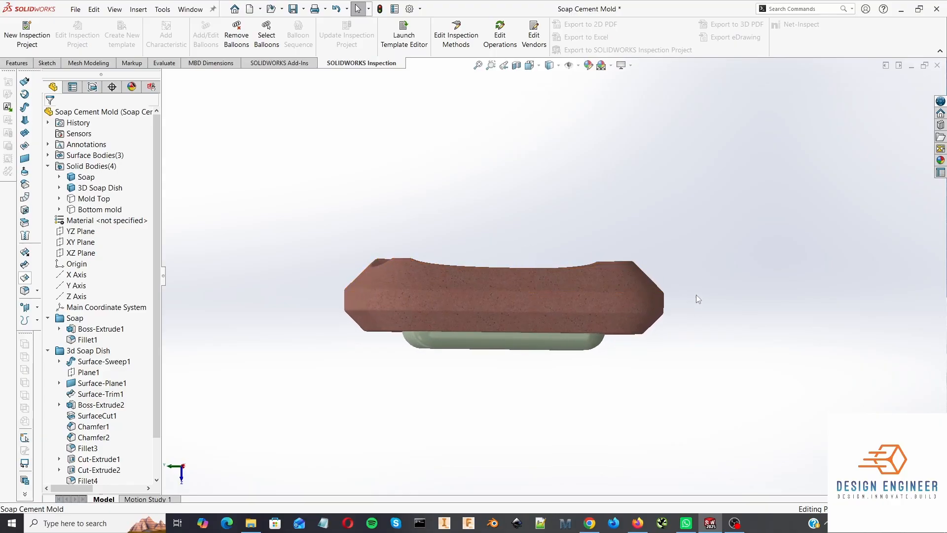
{"action": "middle_click_drag", "start_coordinate": [704, 261], "coordinate": [625, 234]}
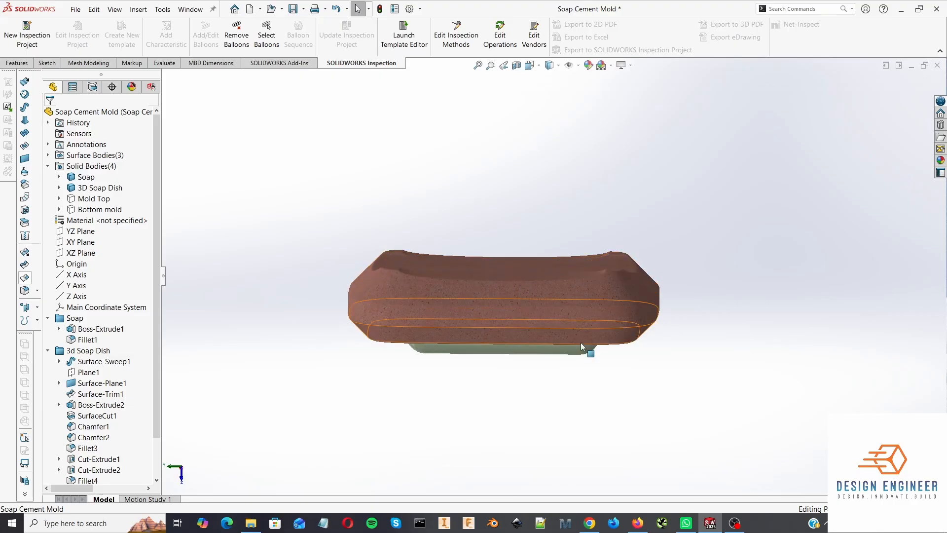
{"action": "middle_click_drag", "start_coordinate": [581, 343], "coordinate": [599, 182]}
{"action": "middle_click_drag", "start_coordinate": [713, 321], "coordinate": [719, 124]}
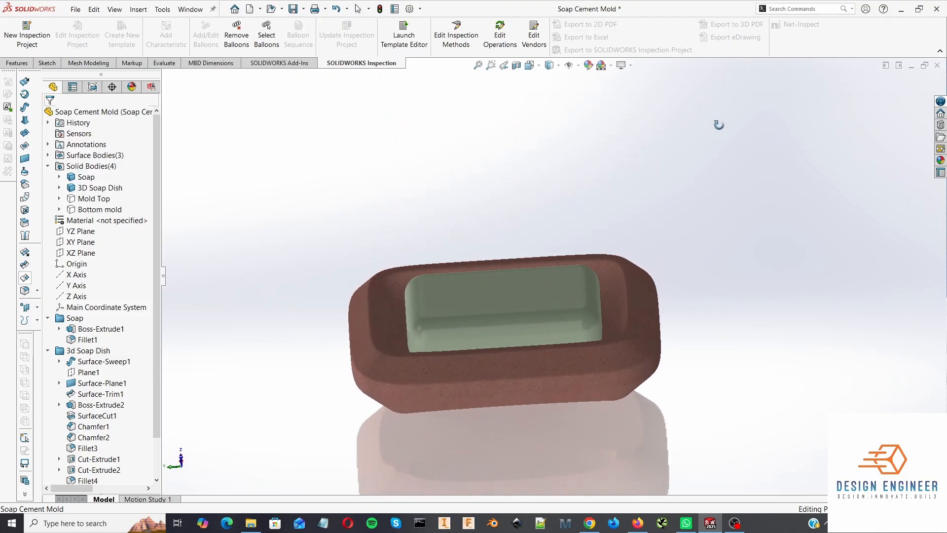
{"action": "middle_click_drag", "start_coordinate": [503, 433], "coordinate": [518, 374]}
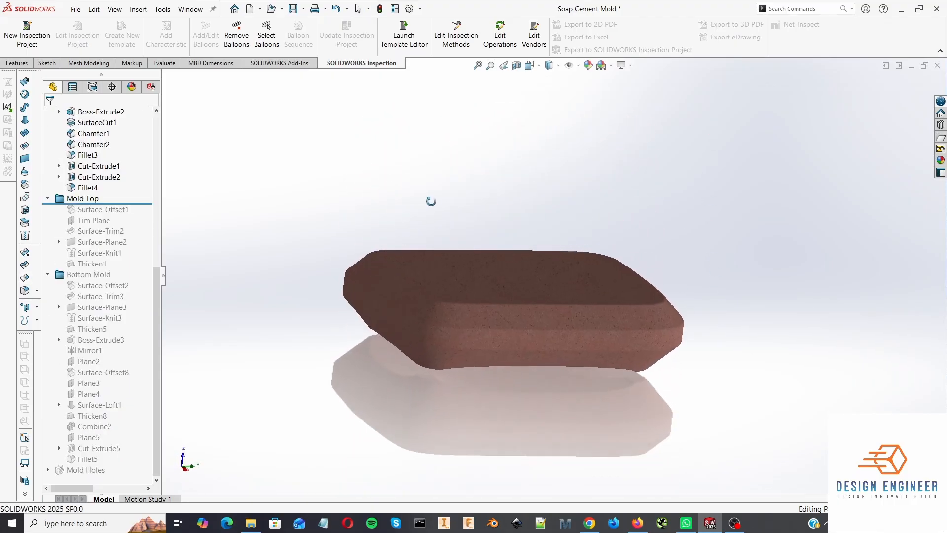
Inspect the dish's upper chamfer face and the large face made by SurfaceCut1.
{"action": "middle_click_drag", "start_coordinate": [430, 200], "coordinate": [470, 285]}
{"action": "left_click", "coordinate": [493, 323]}
{"action": "middle_click_drag", "start_coordinate": [466, 326], "coordinate": [617, 280]}
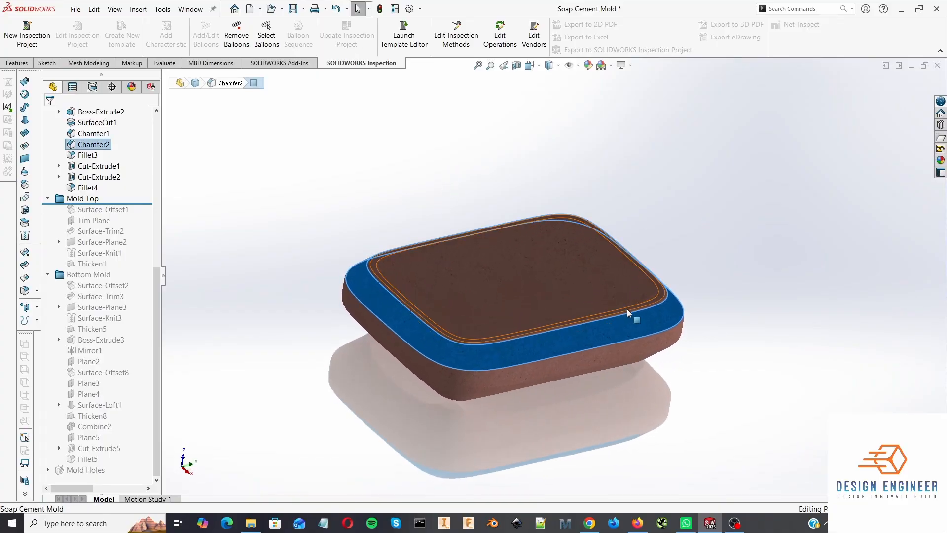
{"action": "left_click", "coordinate": [626, 291]}
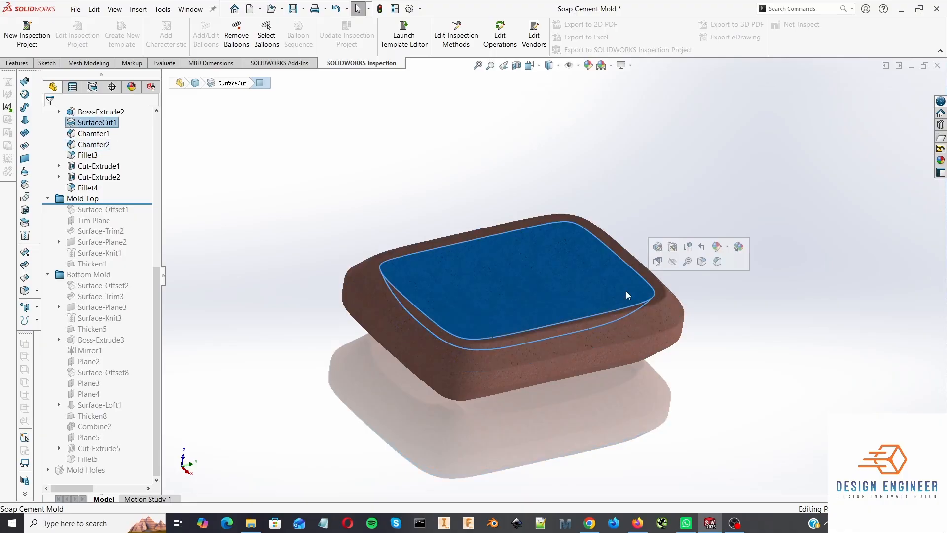
{"action": "middle_click_drag", "start_coordinate": [751, 287], "coordinate": [741, 253]}
{"action": "left_click", "coordinate": [255, 247]}
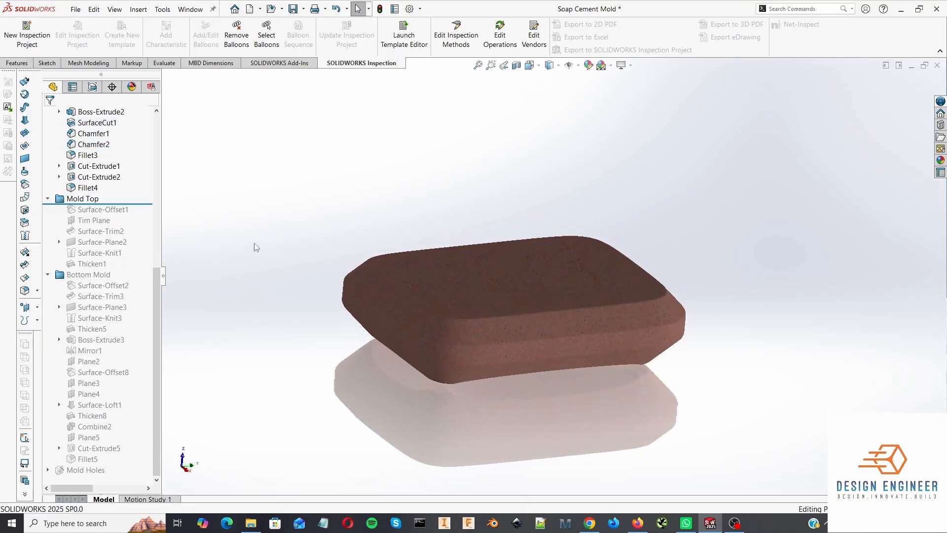
Roll the feature history forward past Surface-Offset1 and inspect the offset surface over the dish's upper and side faces.
{"action": "left_click_drag", "start_coordinate": [142, 202], "coordinate": [143, 213]}
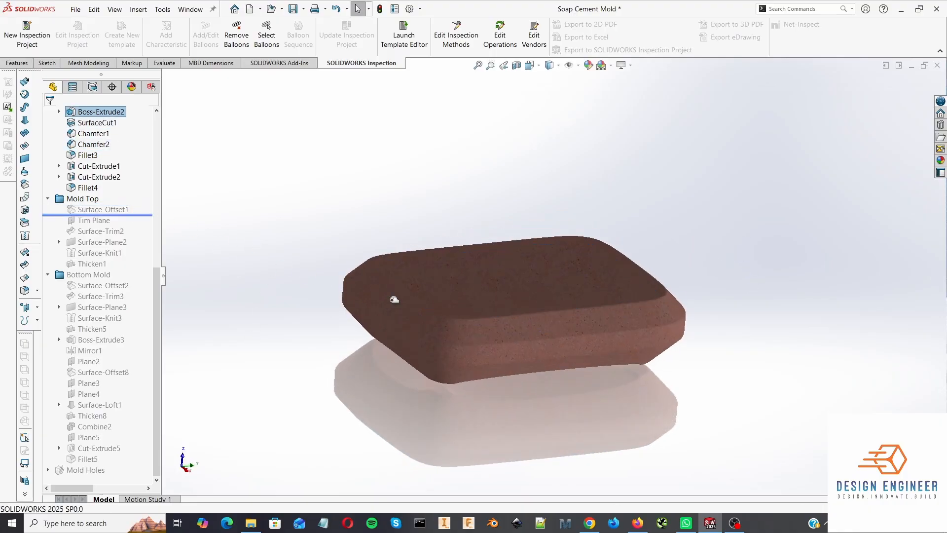
{"action": "middle_click_drag", "start_coordinate": [803, 321], "coordinate": [785, 266]}
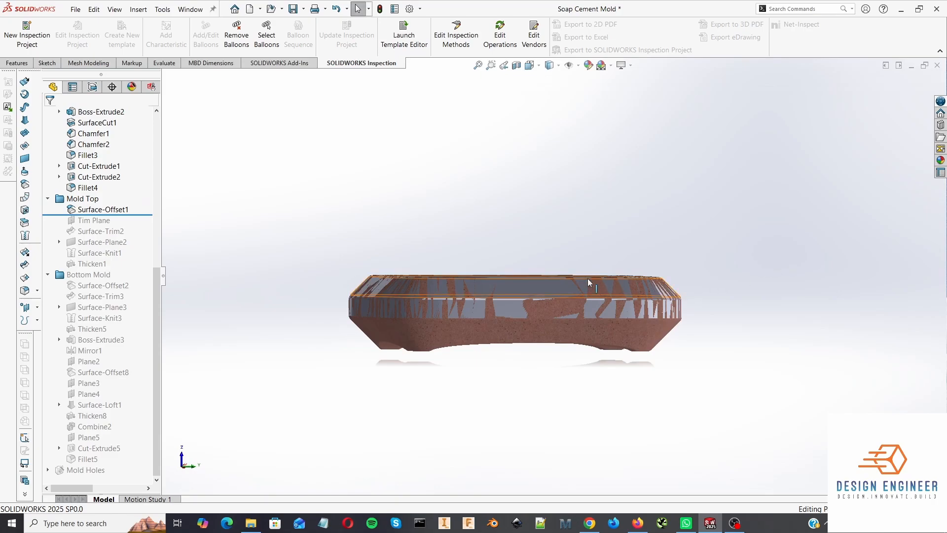
{"action": "left_click", "coordinate": [543, 287]}
{"action": "left_click", "coordinate": [542, 306]}
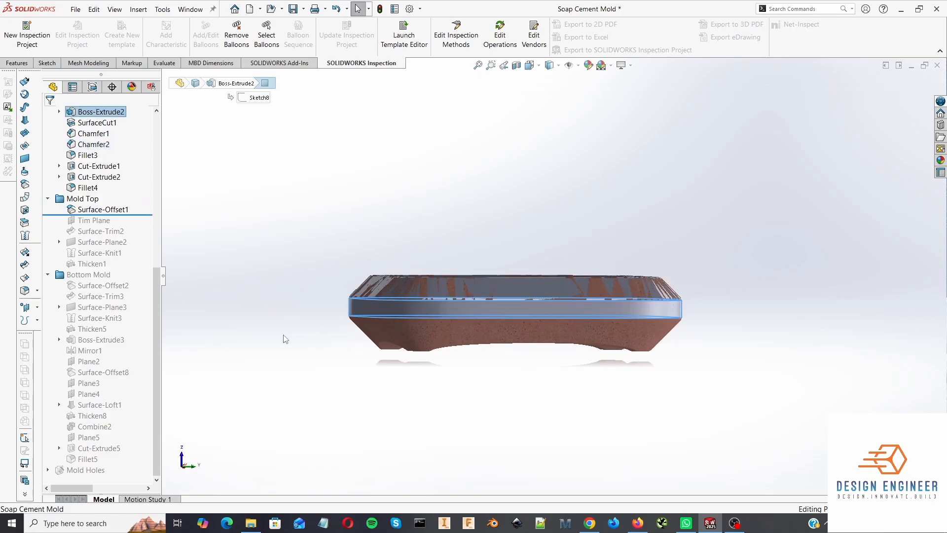
{"action": "left_click", "coordinate": [285, 339]}
{"action": "middle_click_drag", "start_coordinate": [285, 339], "coordinate": [309, 347]}
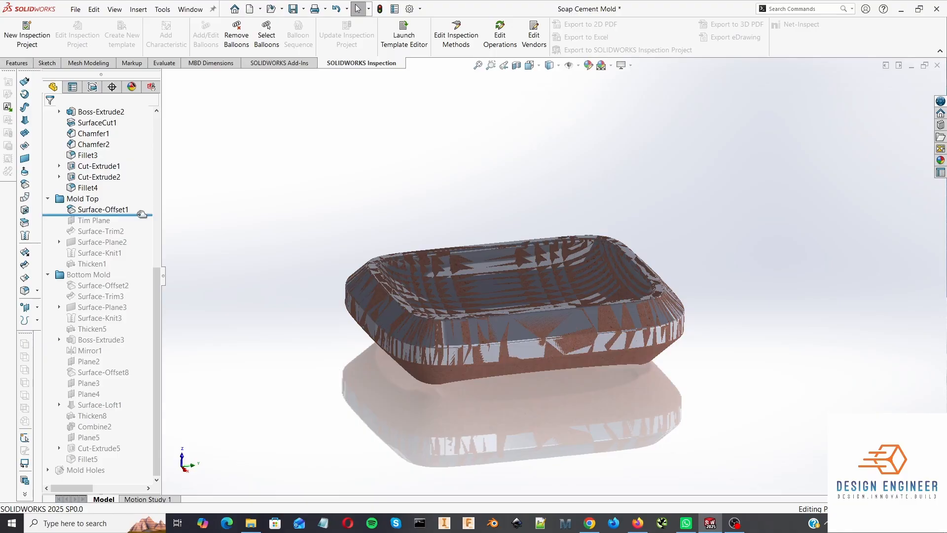
Roll the feature history forward past Tim Plane and Surface-Trim2 and view the trimmed surface on the dish.
{"action": "left_click_drag", "start_coordinate": [138, 215], "coordinate": [141, 225]}
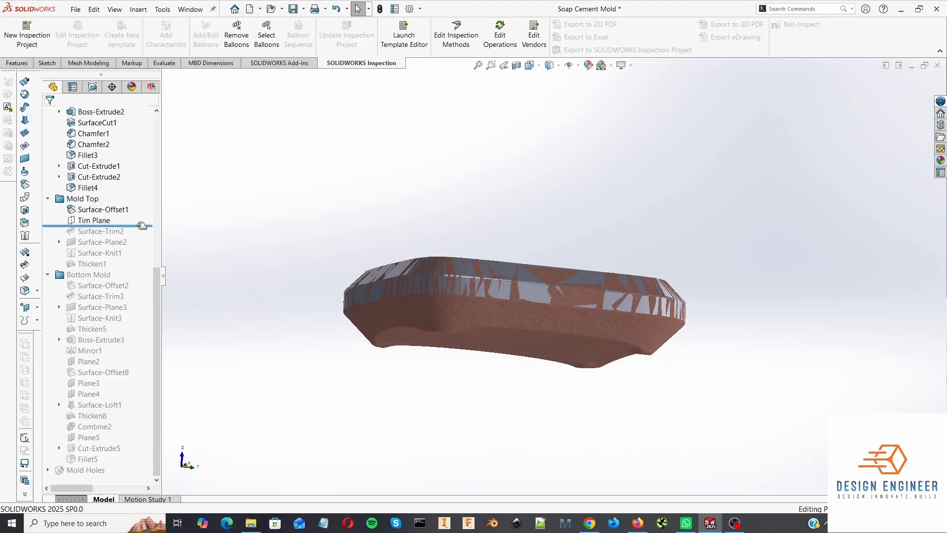
{"action": "left_click_drag", "start_coordinate": [143, 226], "coordinate": [144, 236]}
{"action": "middle_click_drag", "start_coordinate": [274, 271], "coordinate": [314, 311]}
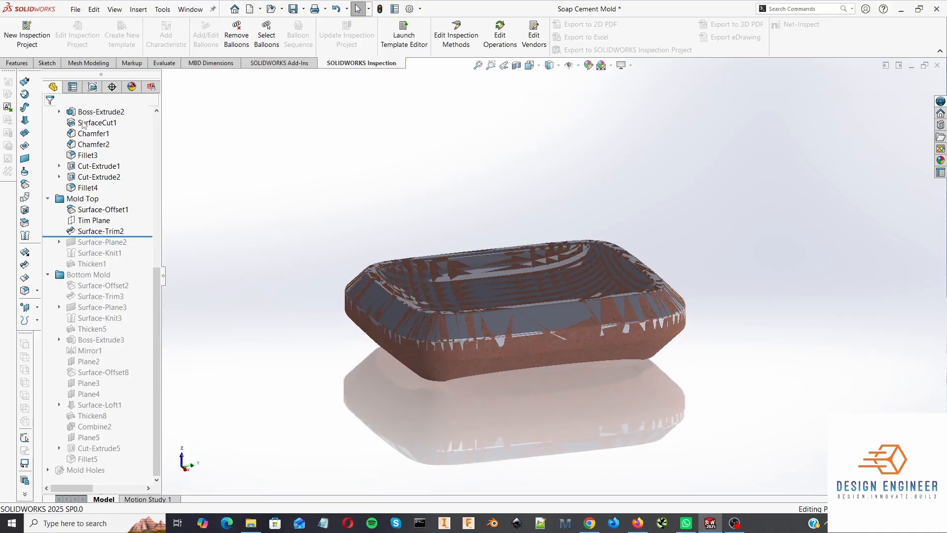
{"action": "mouse_move", "coordinate": [139, 236]}
{"action": "left_mouse_down"}
{"action": "mouse_move", "coordinate": [139, 221]}
{"action": "mouse_move", "coordinate": [139, 238]}
{"action": "left_mouse_up"}
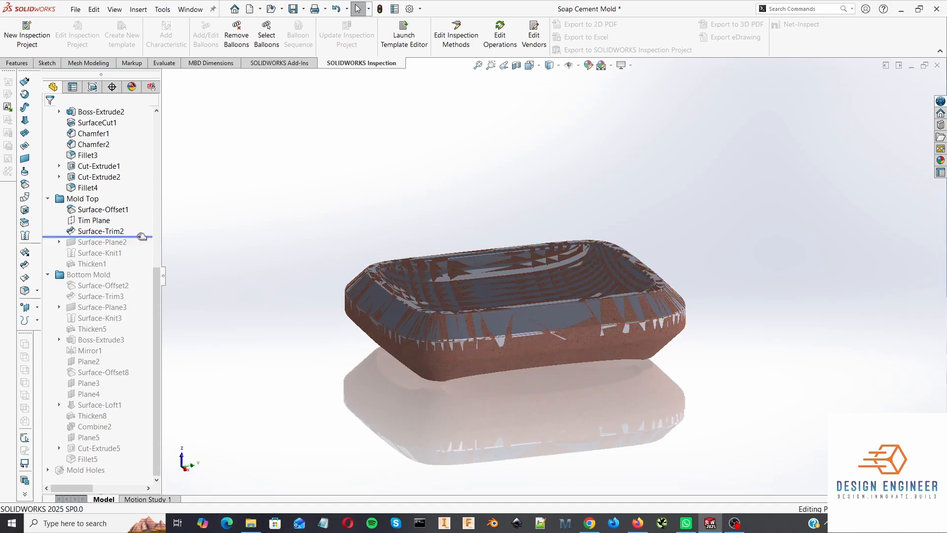
Roll the history back to just before Surface-Trim2 and hide the soap dish body to isolate the offset surface.
{"action": "left_click_drag", "start_coordinate": [142, 235], "coordinate": [142, 225]}
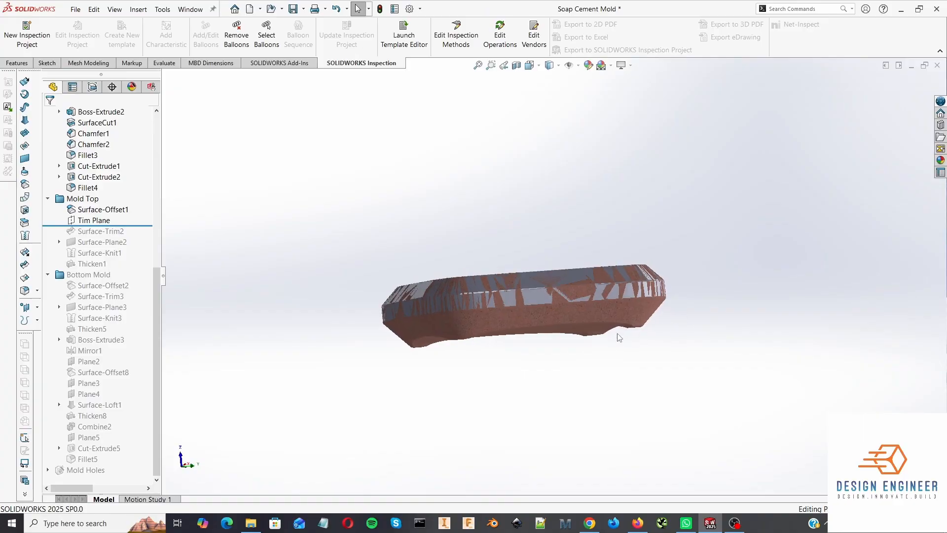
{"action": "left_click", "coordinate": [539, 317]}
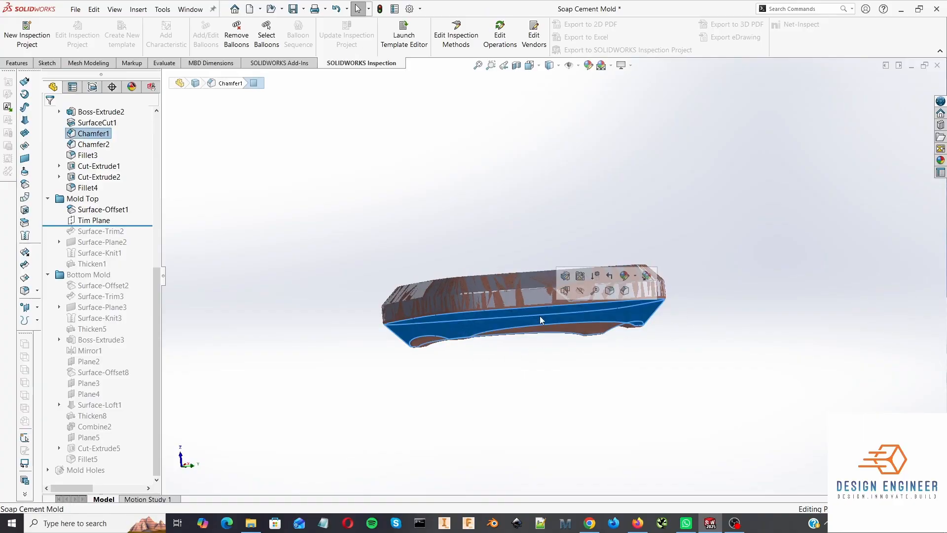
{"action": "left_click", "coordinate": [581, 291]}
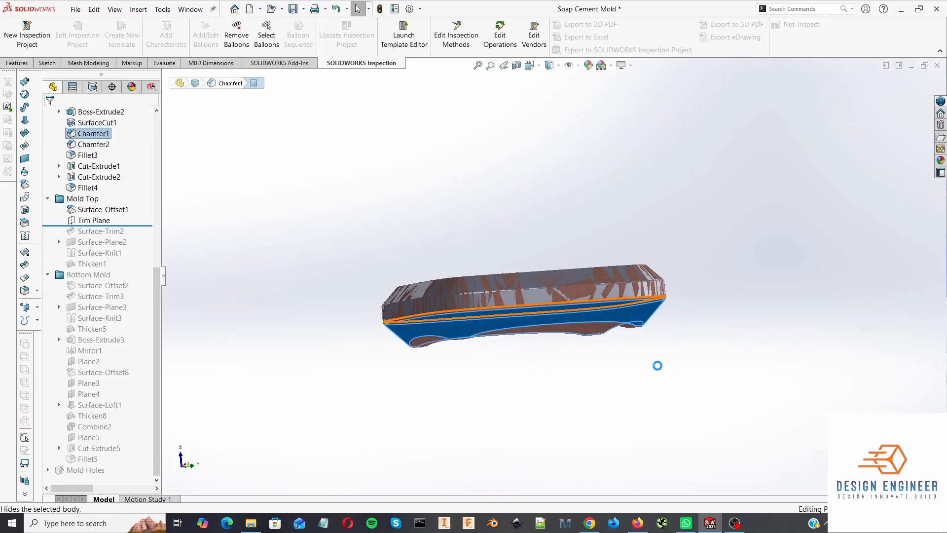
{"action": "middle_click_drag", "start_coordinate": [637, 376], "coordinate": [638, 409]}
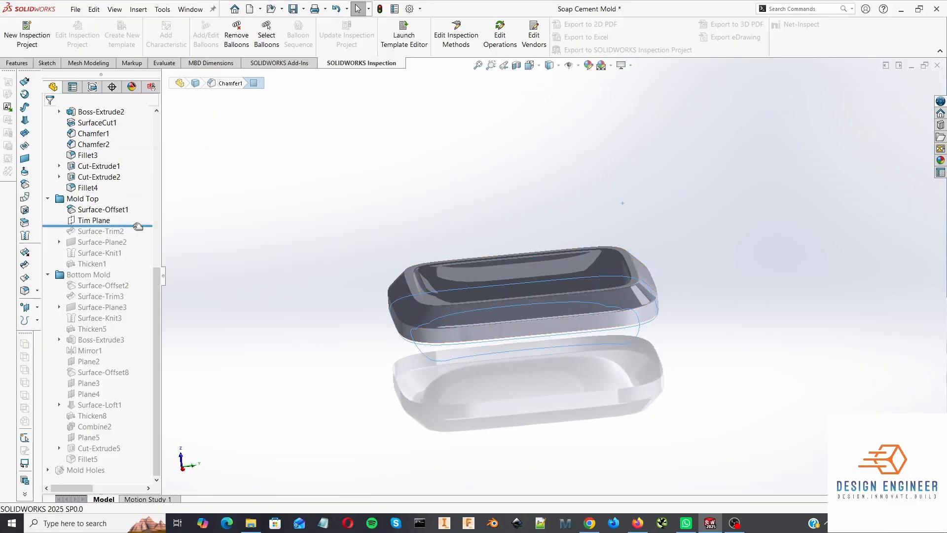
Roll the history forward past Surface-Trim2 and inspect the trimmed surface's lower edge against Tim Plane.
{"action": "left_click_drag", "start_coordinate": [137, 227], "coordinate": [138, 237]}
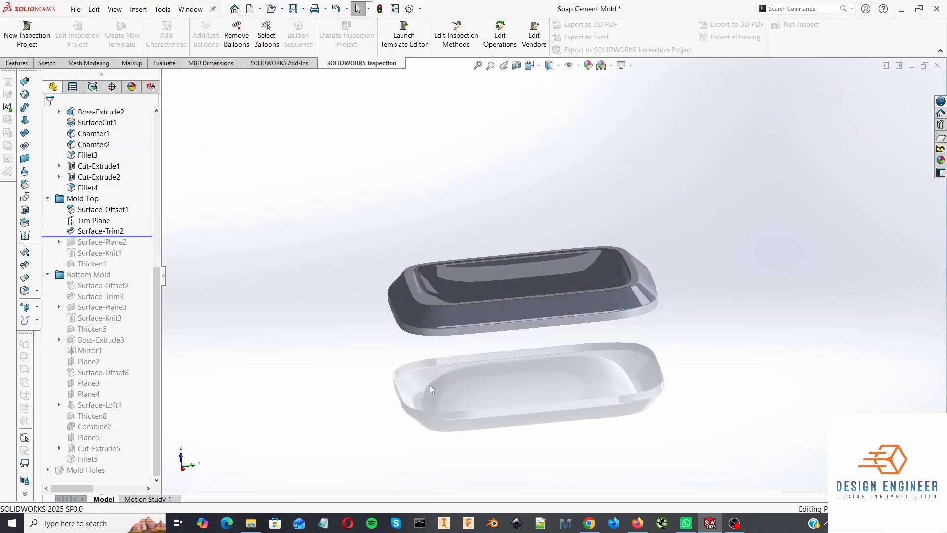
{"action": "middle_click_drag", "start_coordinate": [430, 384], "coordinate": [426, 353]}
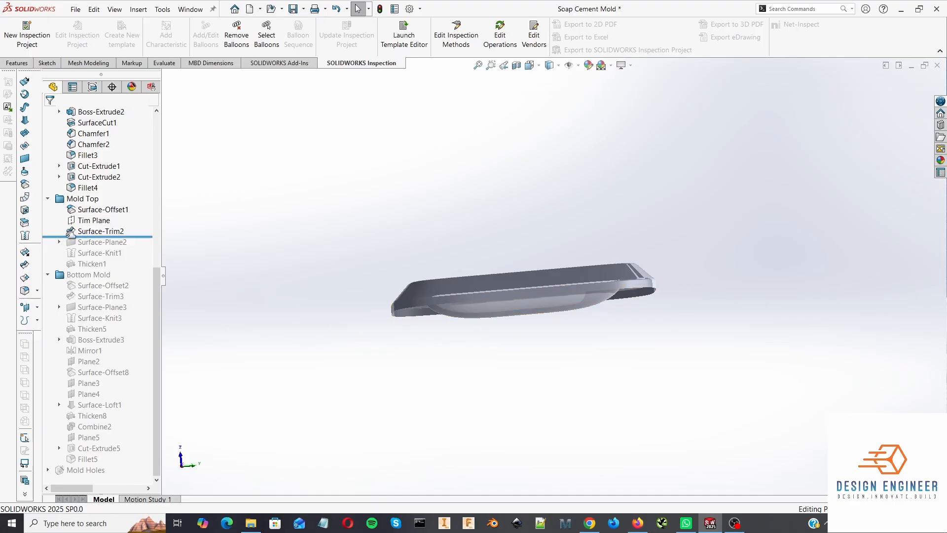
{"action": "left_click", "coordinate": [394, 318]}
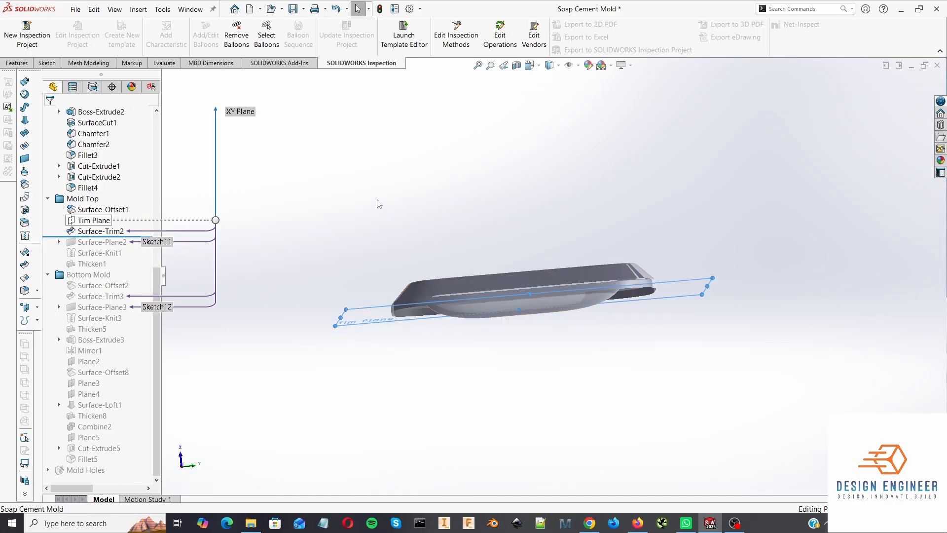
{"action": "middle_click_drag", "start_coordinate": [379, 203], "coordinate": [417, 211]}
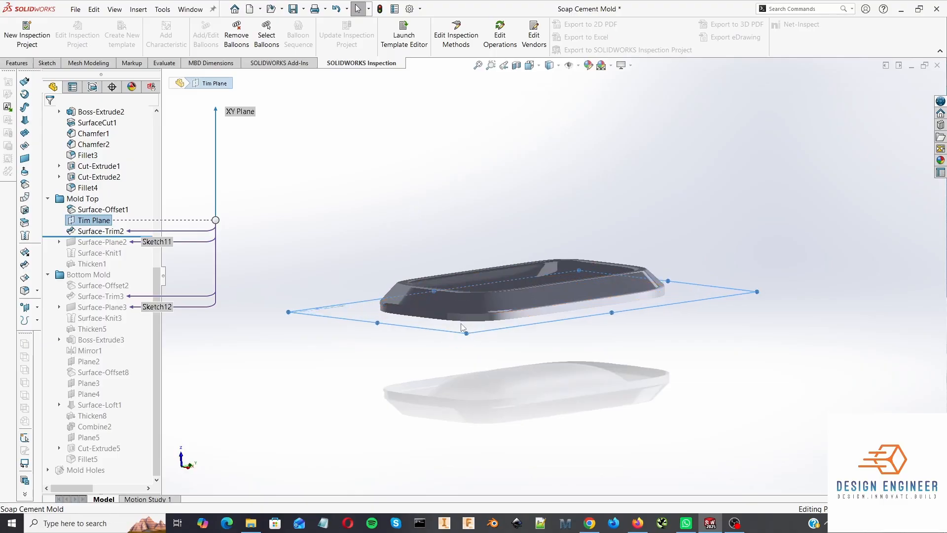
{"action": "middle_click_drag", "start_coordinate": [578, 370], "coordinate": [542, 366]}
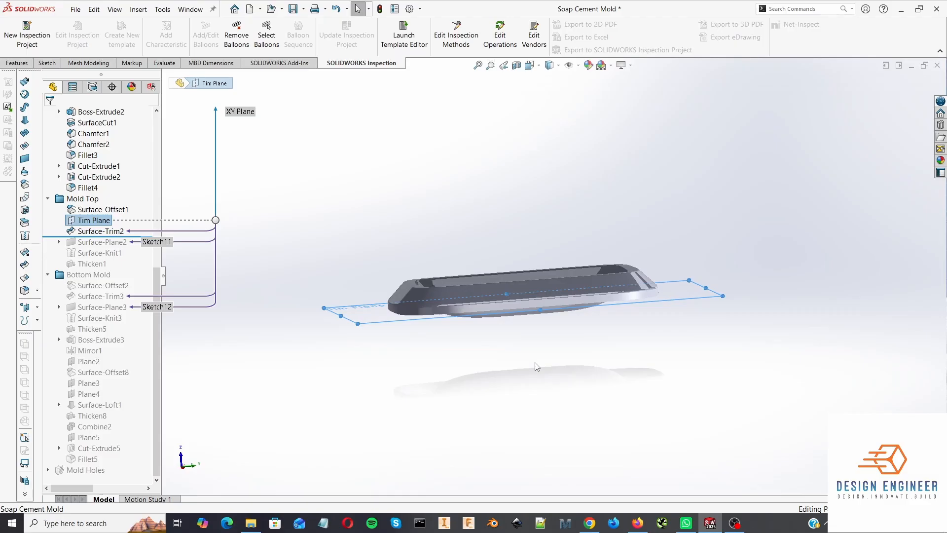
{"action": "left_click", "coordinate": [327, 184]}
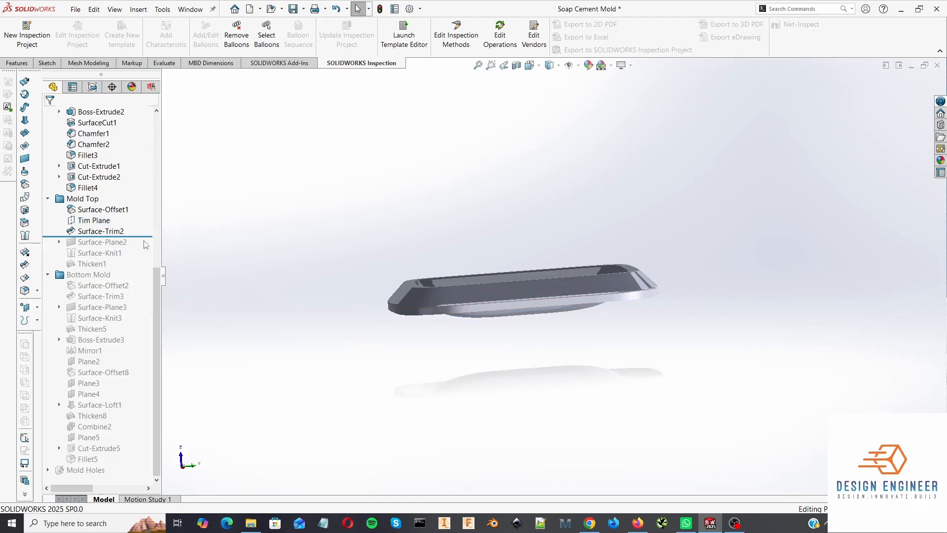
Roll the history forward past Surface-Plane2 and inspect the planar flange around the mold surface.
{"action": "left_click_drag", "start_coordinate": [147, 239], "coordinate": [147, 244]}
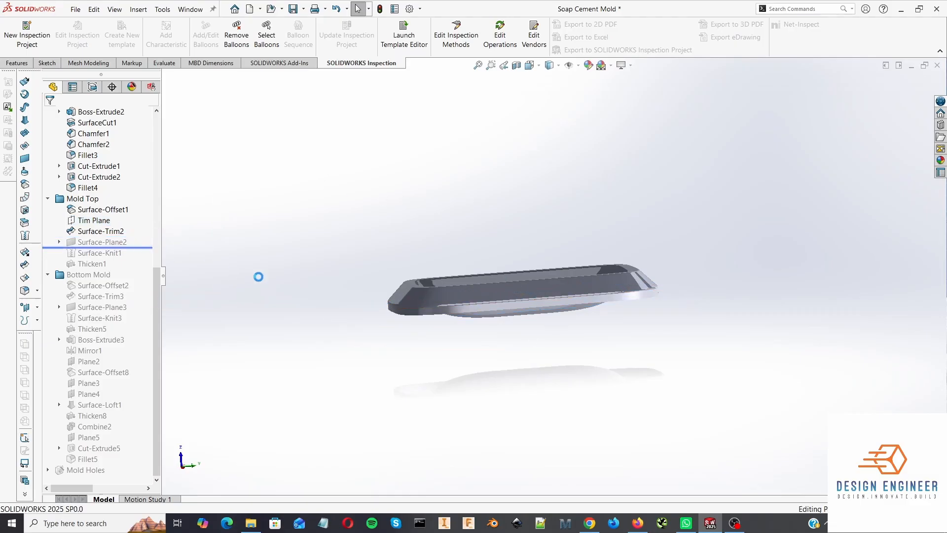
{"action": "middle_click_drag", "start_coordinate": [325, 249], "coordinate": [386, 320]}
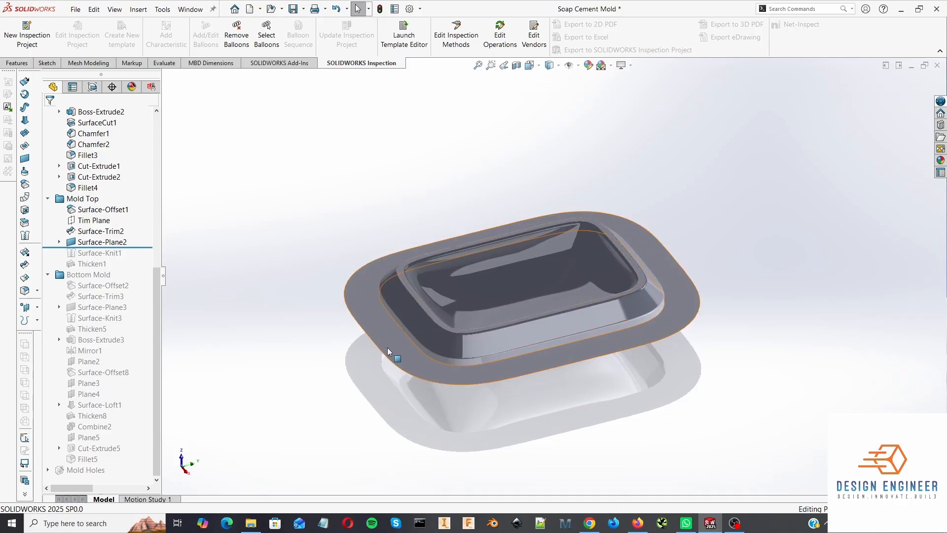
{"action": "middle_click_drag", "start_coordinate": [708, 403], "coordinate": [686, 348]}
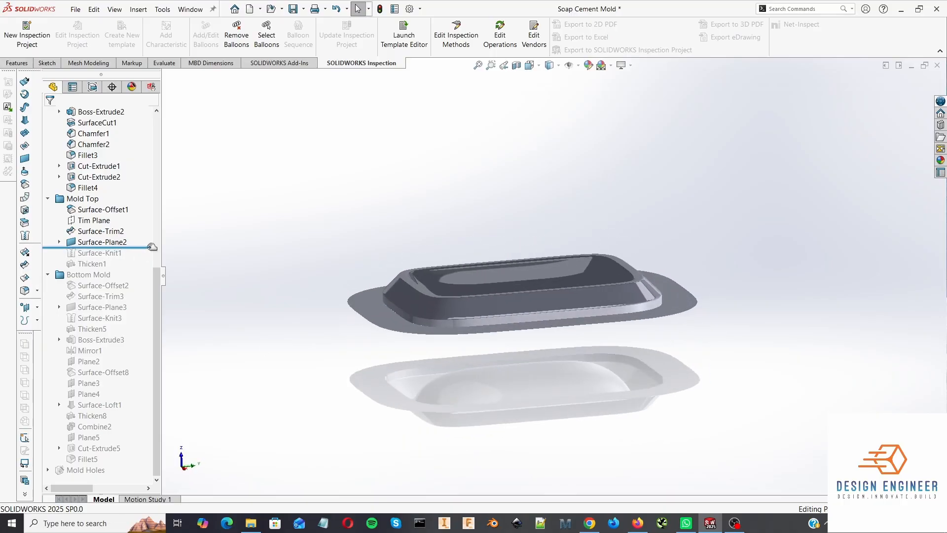
Roll the history forward past Surface-Knit1 and select the flange face of the knitted mold surface.
{"action": "left_click_drag", "start_coordinate": [148, 248], "coordinate": [148, 259]}
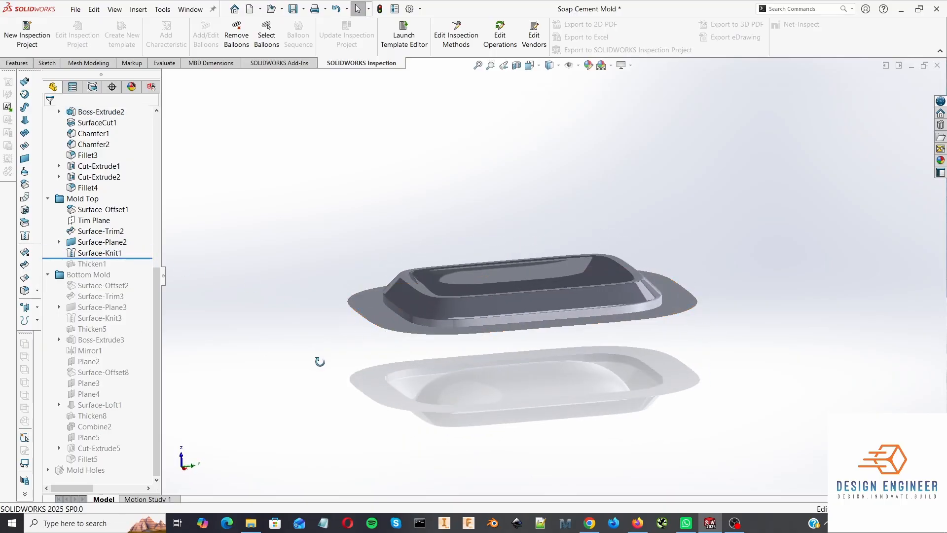
{"action": "middle_click_drag", "start_coordinate": [317, 361], "coordinate": [417, 361]}
{"action": "left_click", "coordinate": [417, 354]}
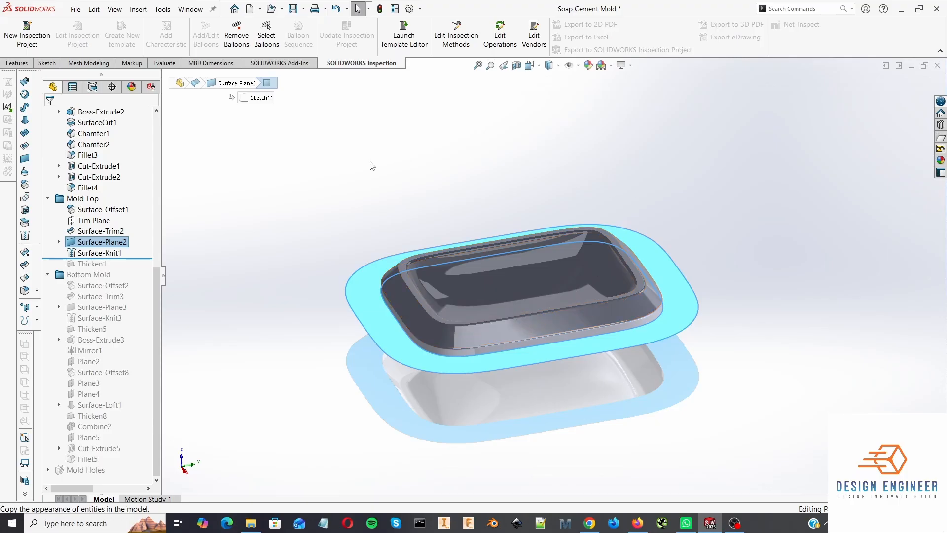
Roll the history forward past Thicken1 and inspect the thickened top mold from above and below.
{"action": "left_click", "coordinate": [356, 165]}
{"action": "left_click_drag", "start_coordinate": [141, 258], "coordinate": [138, 269]}
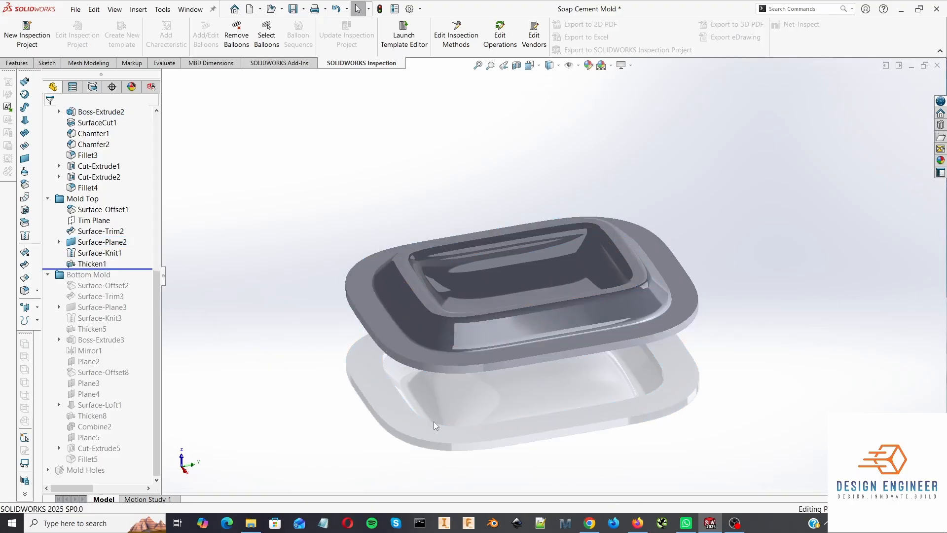
{"action": "middle_click_drag", "start_coordinate": [434, 421], "coordinate": [434, 392]}
{"action": "middle_click_drag", "start_coordinate": [484, 304], "coordinate": [430, 237]}
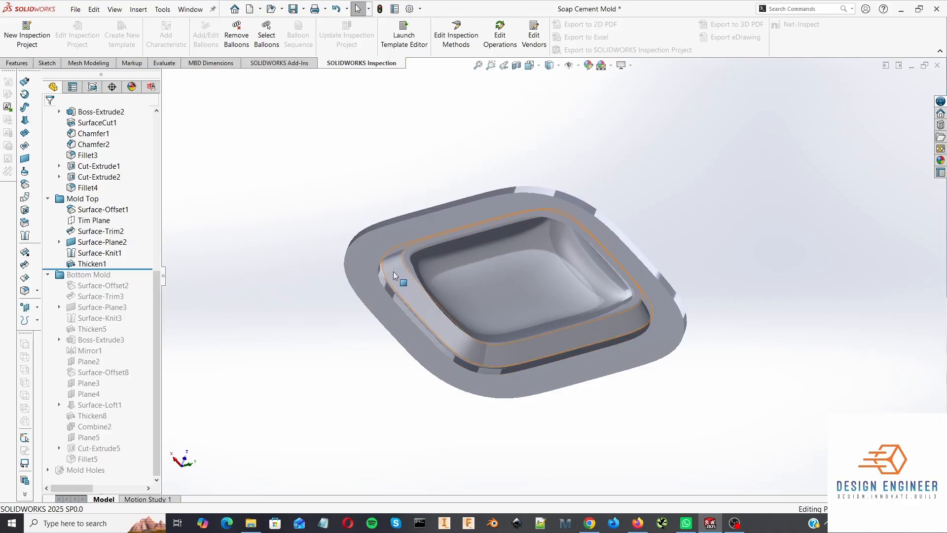
{"action": "middle_click_drag", "start_coordinate": [522, 299], "coordinate": [600, 440]}
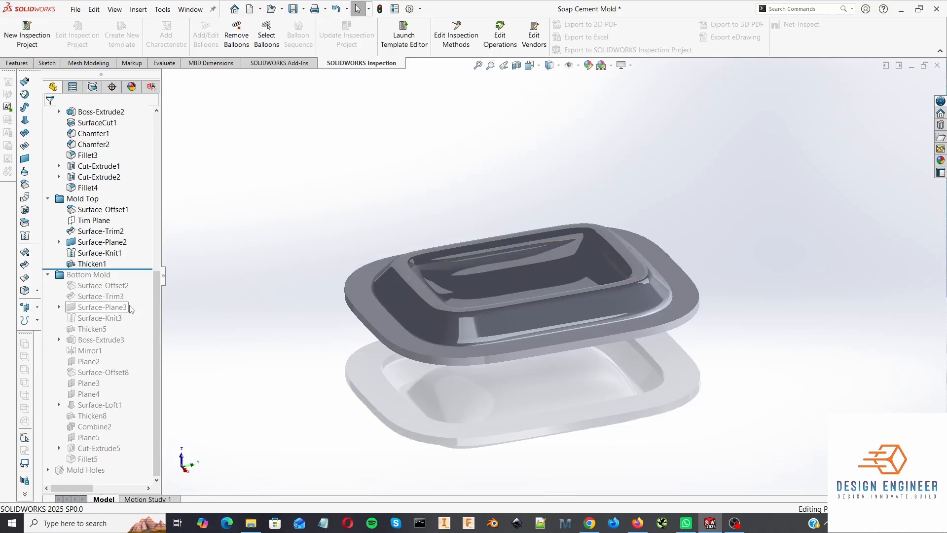
Roll the history forward into the Bottom Mold folder and show the 3D Soap Dish body.
{"action": "left_click_drag", "start_coordinate": [139, 268], "coordinate": [140, 280]}
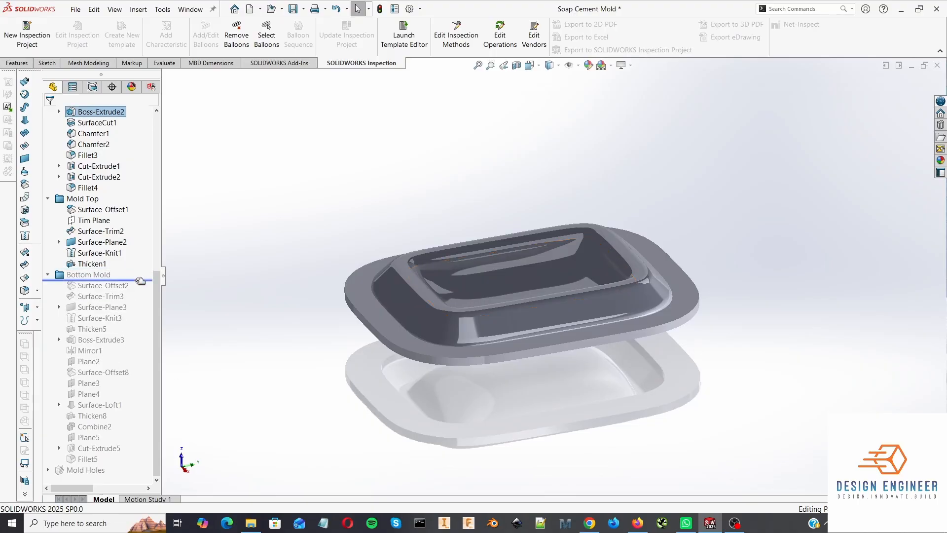
{"action": "middle_click_drag", "start_coordinate": [424, 437], "coordinate": [386, 366]}
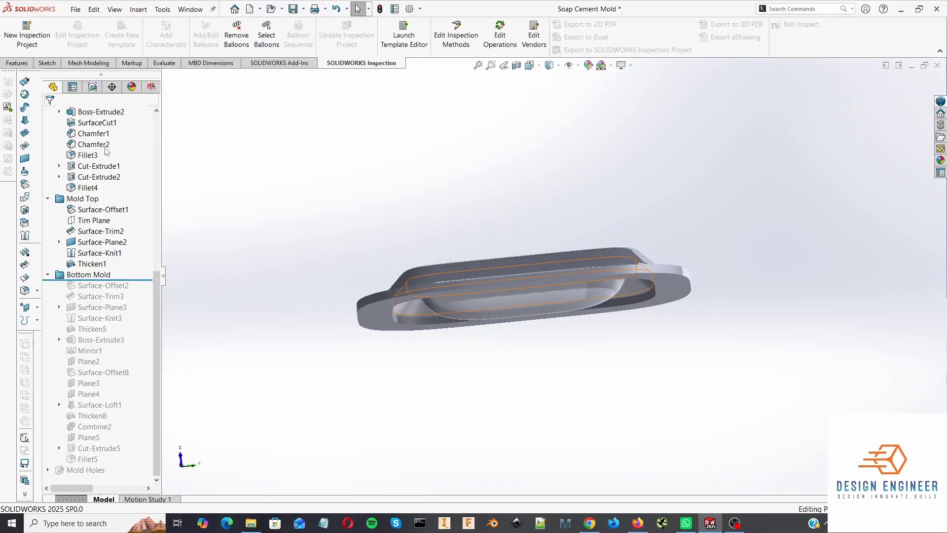
{"action": "scroll", "coordinate": [94, 197], "scroll_direction": "up", "scroll_amount": 9}
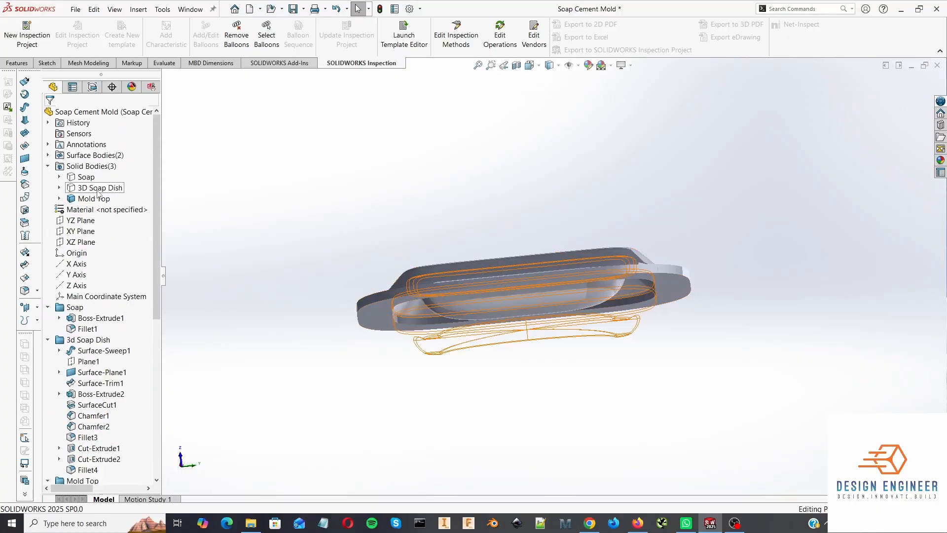
{"action": "left_click", "coordinate": [99, 187]}
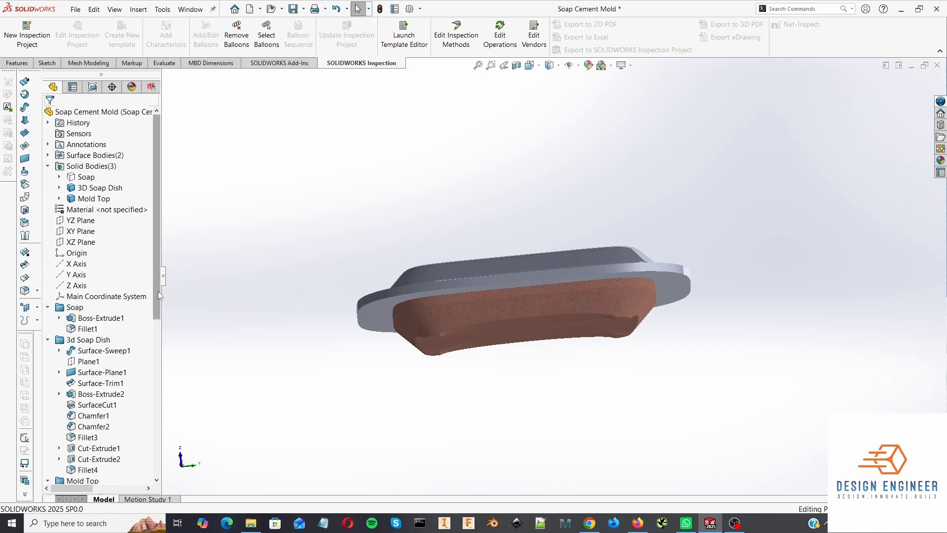
Roll the history forward past Surface-Offset2 and inspect the offset surface on the soap dish's underside.
{"action": "left_click_drag", "start_coordinate": [158, 291], "coordinate": [158, 440]}
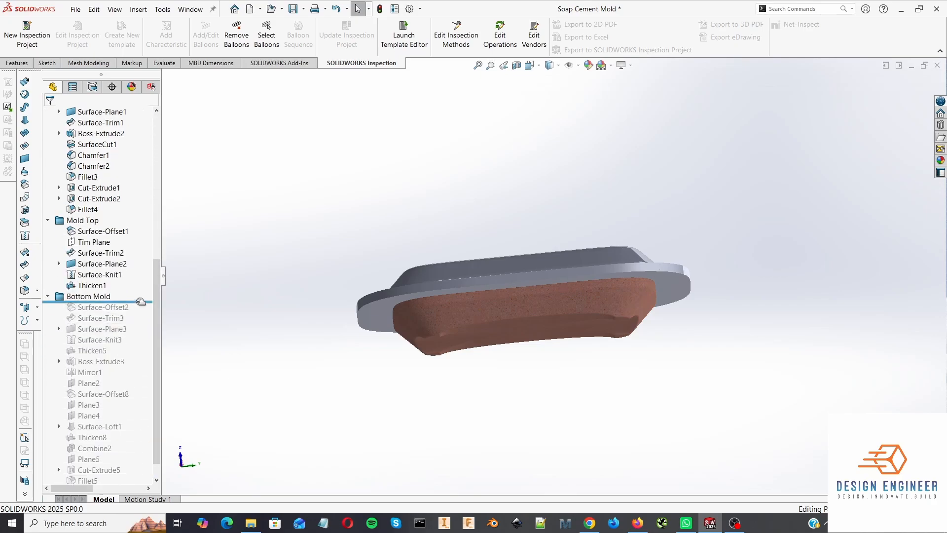
{"action": "left_click_drag", "start_coordinate": [140, 301], "coordinate": [143, 312]}
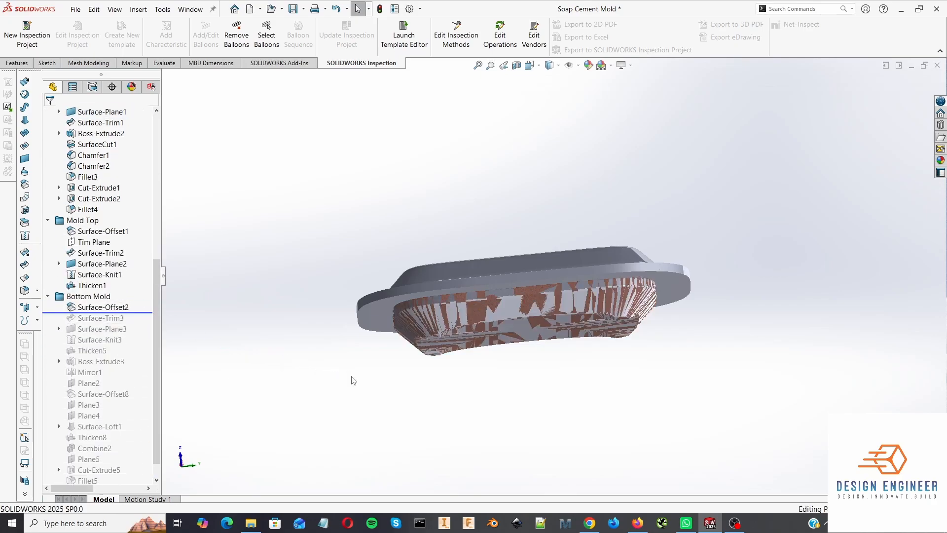
{"action": "middle_click_drag", "start_coordinate": [353, 381], "coordinate": [344, 292]}
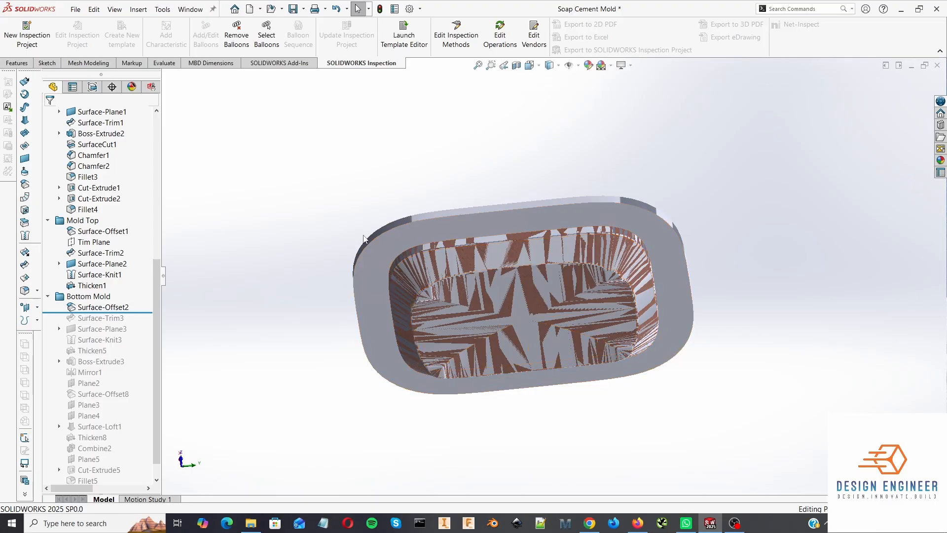
{"action": "middle_click_drag", "start_coordinate": [363, 239], "coordinate": [440, 281]}
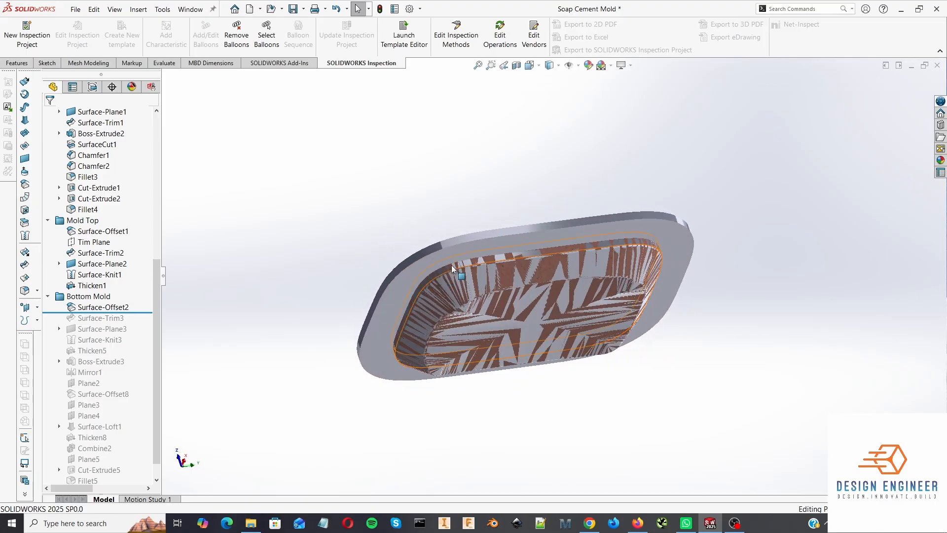
{"action": "middle_click_drag", "start_coordinate": [275, 280], "coordinate": [294, 352]}
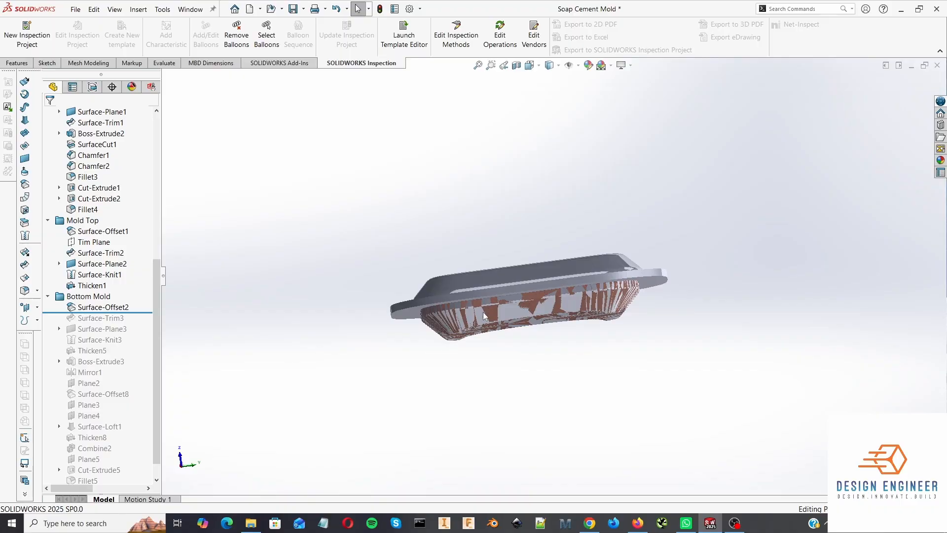
Hide the top mold body and inspect the lower offset surface against the soap dish.
{"action": "left_click", "coordinate": [408, 306]}
{"action": "left_click", "coordinate": [454, 274]}
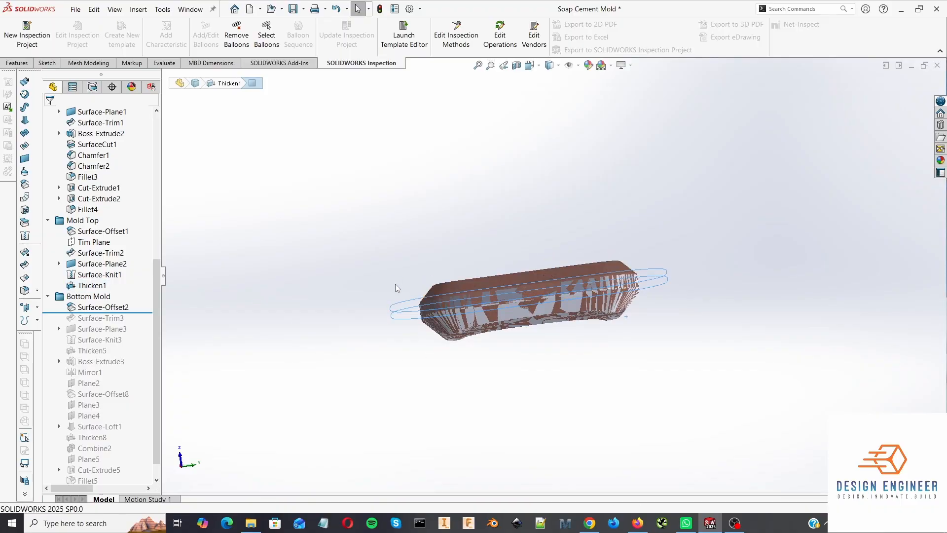
{"action": "middle_click_drag", "start_coordinate": [395, 283], "coordinate": [355, 298]}
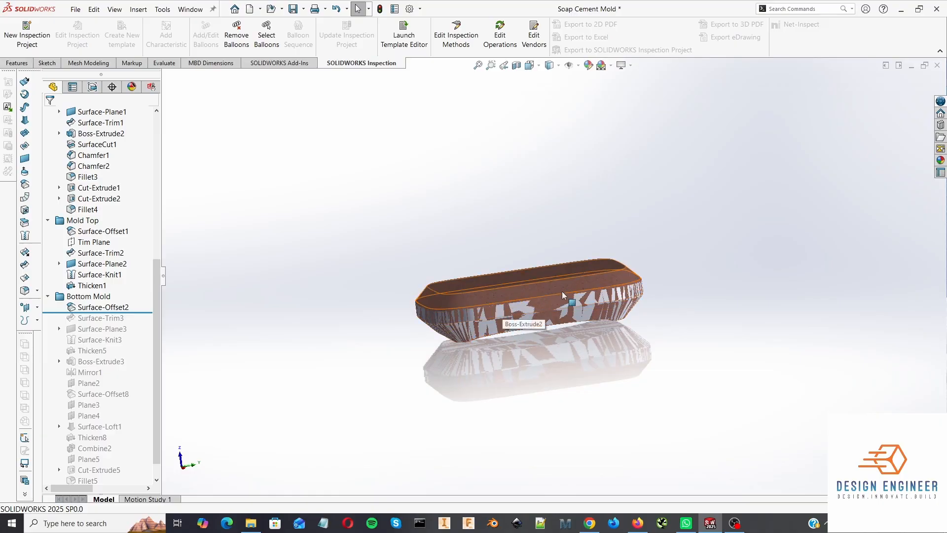
{"action": "middle_click_drag", "start_coordinate": [247, 292], "coordinate": [254, 282]}
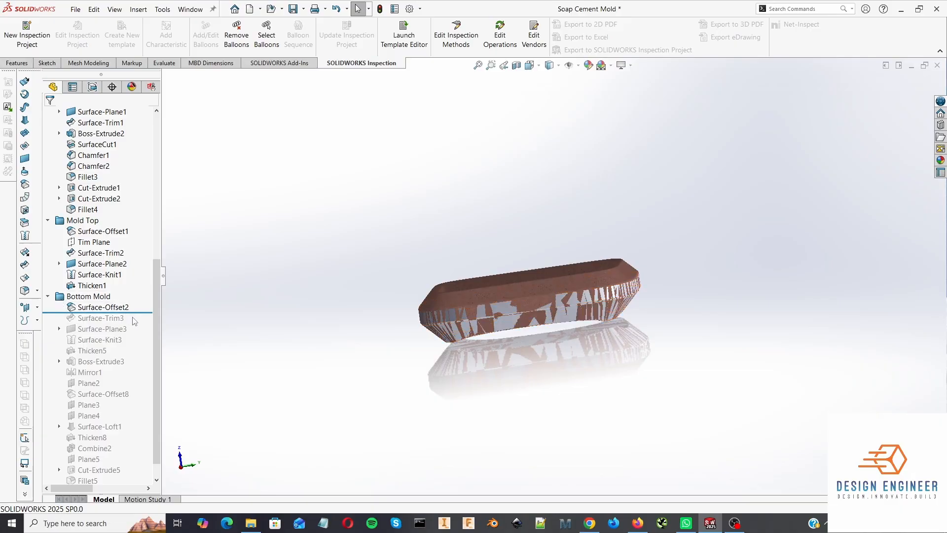
Roll the history forward past Surface-Trim3 and hide the soap dish body to isolate the trimmed surface.
{"action": "left_click_drag", "start_coordinate": [139, 312], "coordinate": [140, 321]}
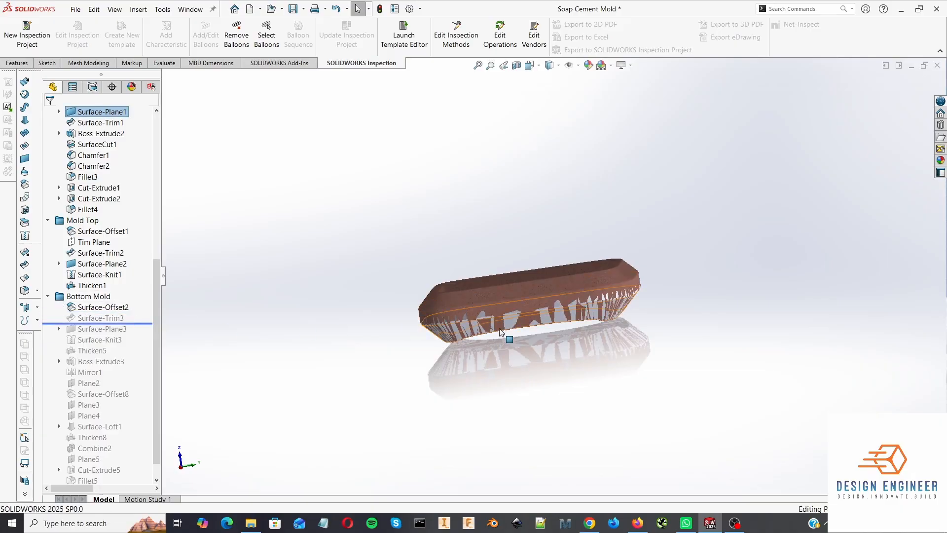
{"action": "left_click", "coordinate": [514, 294]}
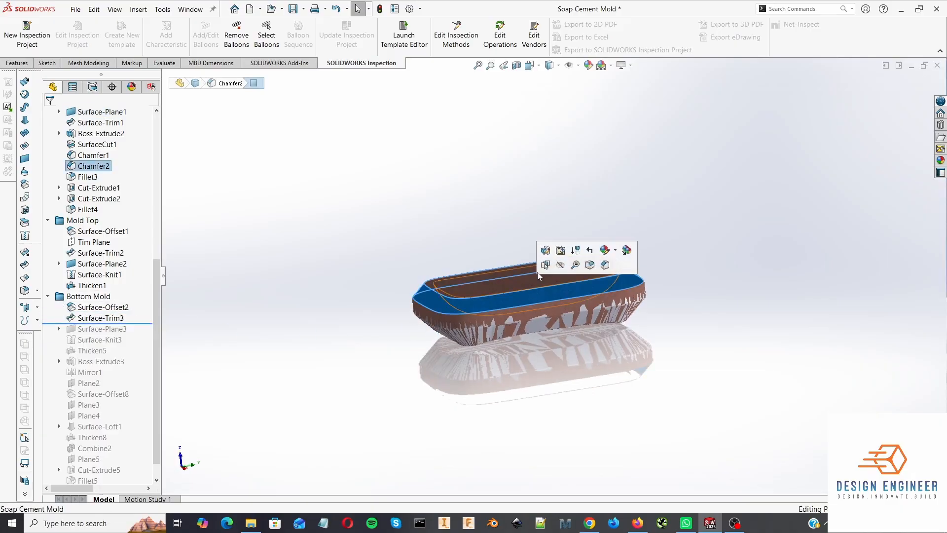
{"action": "left_click", "coordinate": [561, 264]}
{"action": "mouse_move", "coordinate": [664, 398]}
{"action": "middle_mouse_down"}
{"action": "mouse_move", "coordinate": [645, 360]}
{"action": "mouse_move", "coordinate": [624, 355]}
{"action": "mouse_move", "coordinate": [641, 276]}
{"action": "mouse_move", "coordinate": [641, 388]}
{"action": "mouse_move", "coordinate": [656, 395]}
{"action": "middle_mouse_up"}
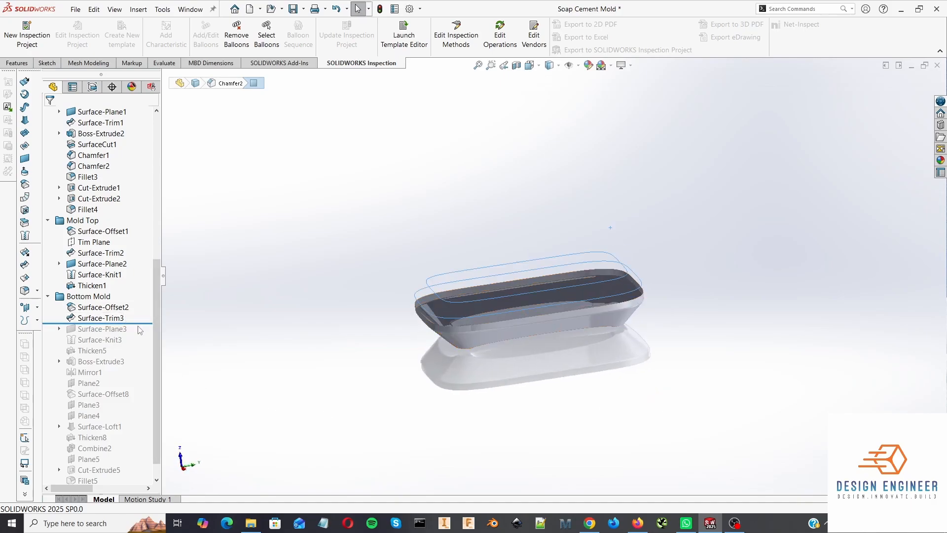
Roll the history forward past Surface-Plane3 and Surface-Knit3, inspecting the bottom mold's flange and knitted surface from both sides.
{"action": "left_click_drag", "start_coordinate": [143, 323], "coordinate": [142, 333]}
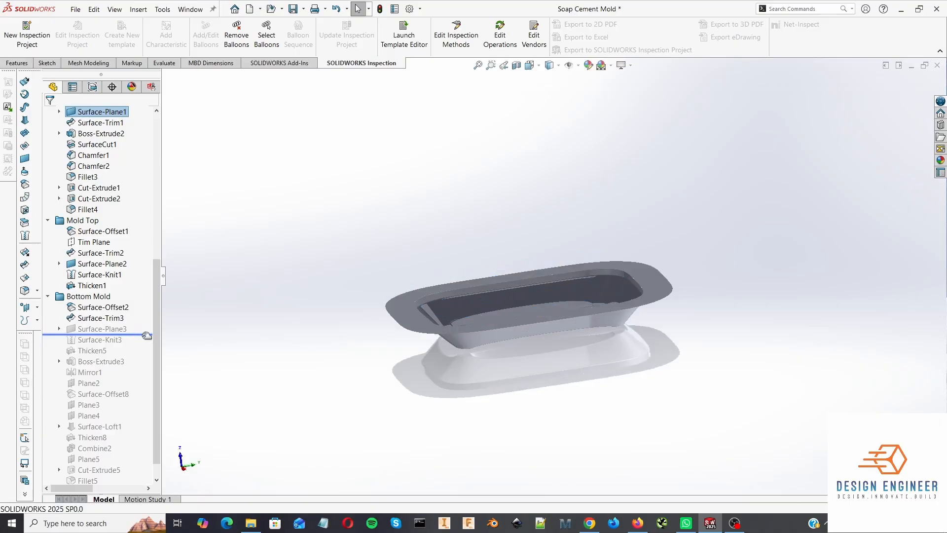
{"action": "middle_click_drag", "start_coordinate": [490, 393], "coordinate": [458, 283]}
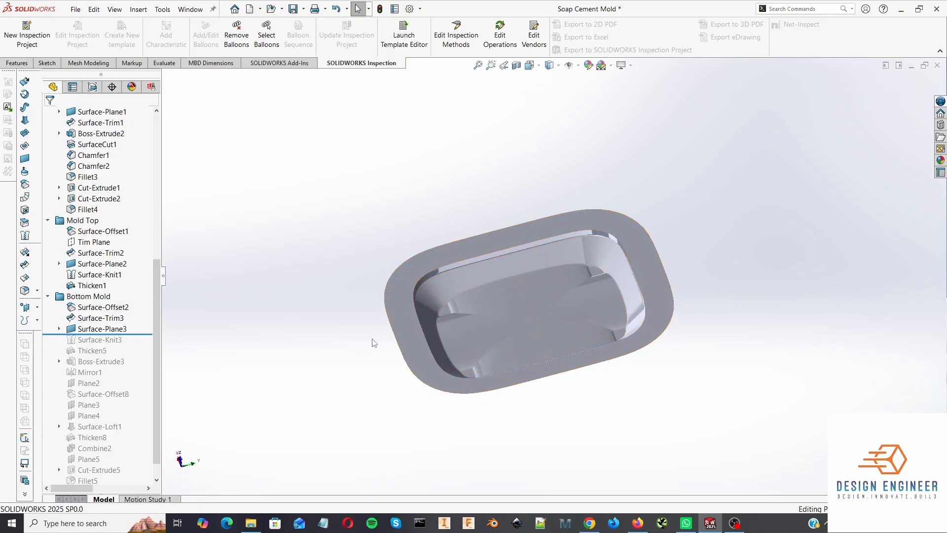
{"action": "left_click_drag", "start_coordinate": [141, 334], "coordinate": [141, 342]}
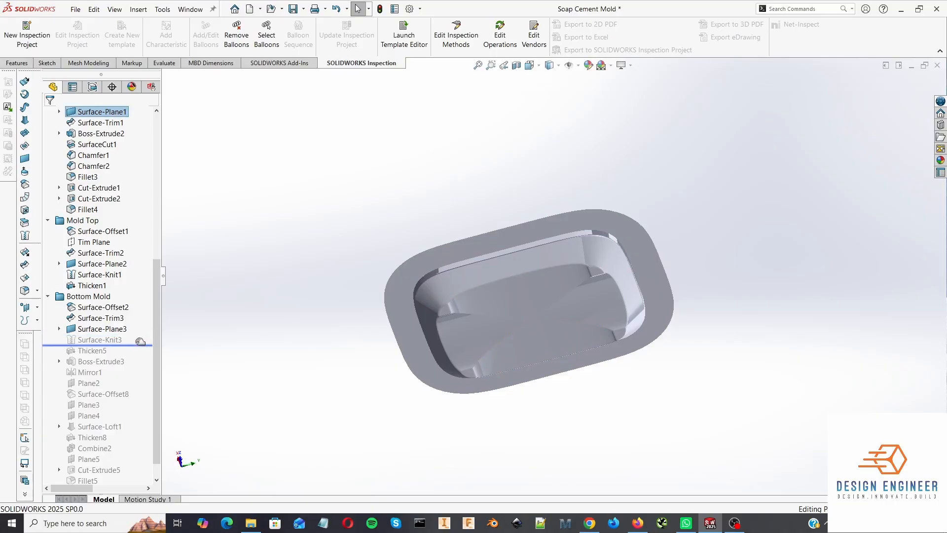
{"action": "middle_click_drag", "start_coordinate": [571, 436], "coordinate": [574, 170]}
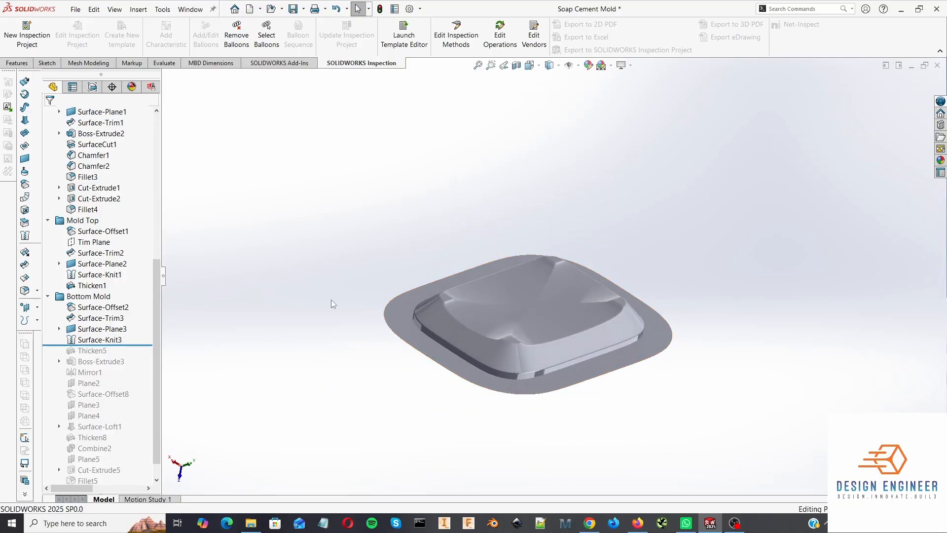
Roll the history forward past Thicken5 and inspect the wall thickness of the bottom mold.
{"action": "left_click_drag", "start_coordinate": [132, 345], "coordinate": [132, 355]}
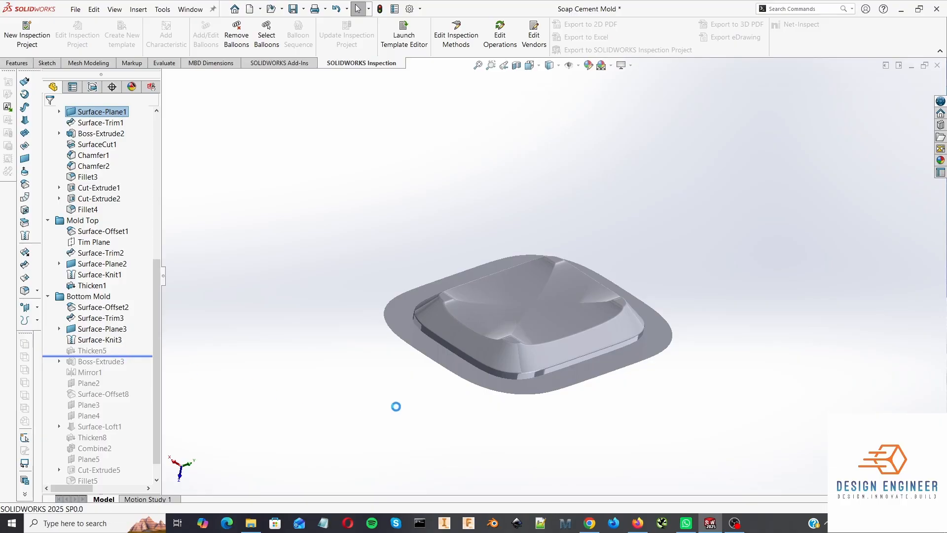
{"action": "middle_click_drag", "start_coordinate": [707, 445], "coordinate": [685, 362]}
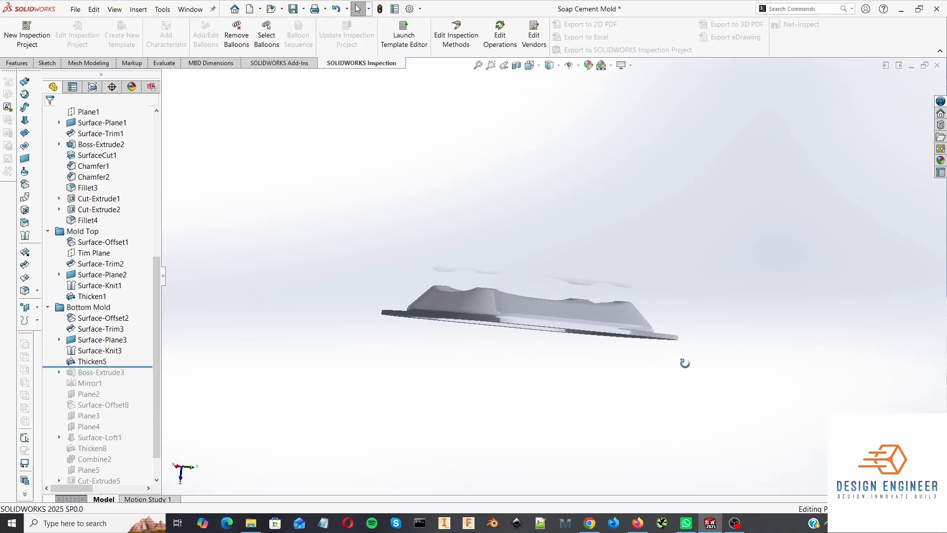
{"action": "middle_click_drag", "start_coordinate": [586, 349], "coordinate": [545, 382]}
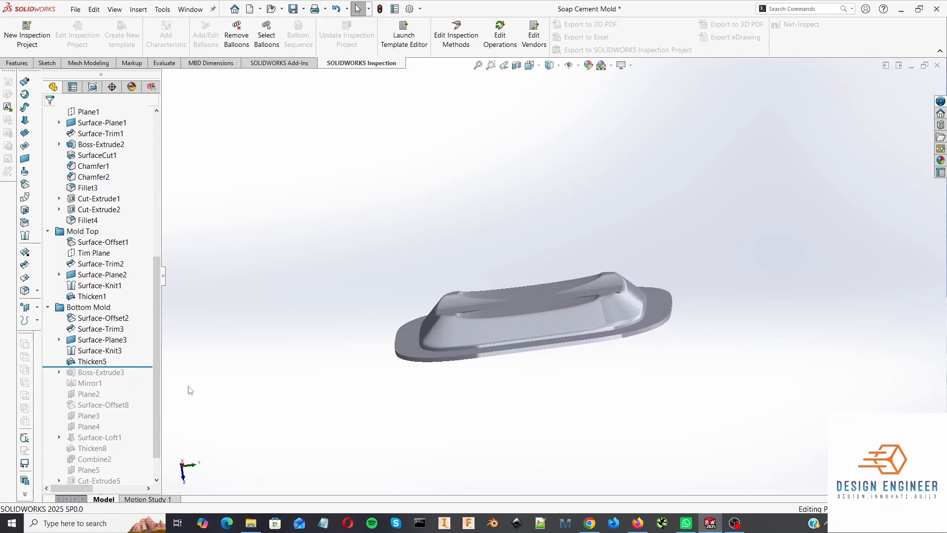
Roll the history forward past Boss-Extrude3 and select its Sketch14 to examine the rib profile on the bottom mold.
{"action": "left_click_drag", "start_coordinate": [146, 367], "coordinate": [145, 377]}
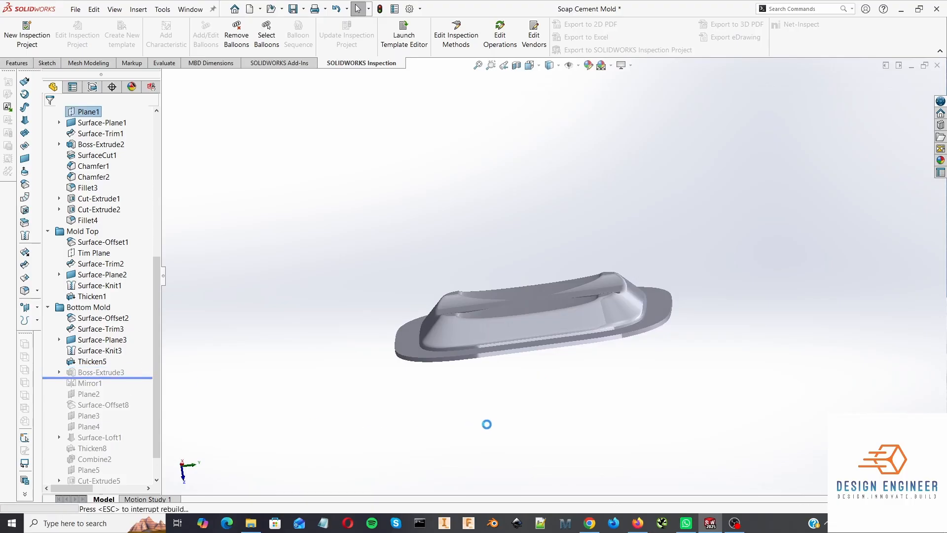
{"action": "middle_click_drag", "start_coordinate": [575, 417], "coordinate": [619, 371]}
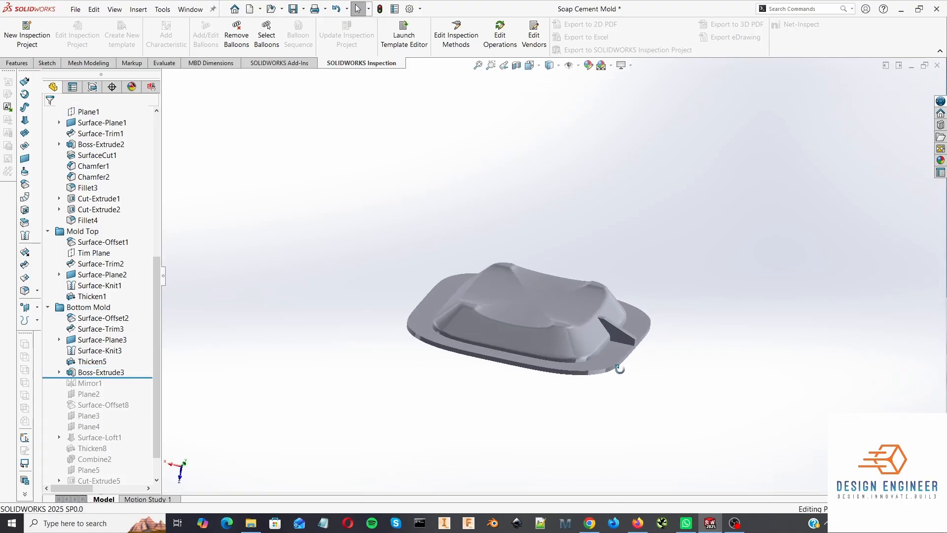
{"action": "left_click", "coordinate": [59, 373]}
{"action": "left_click", "coordinate": [101, 385]}
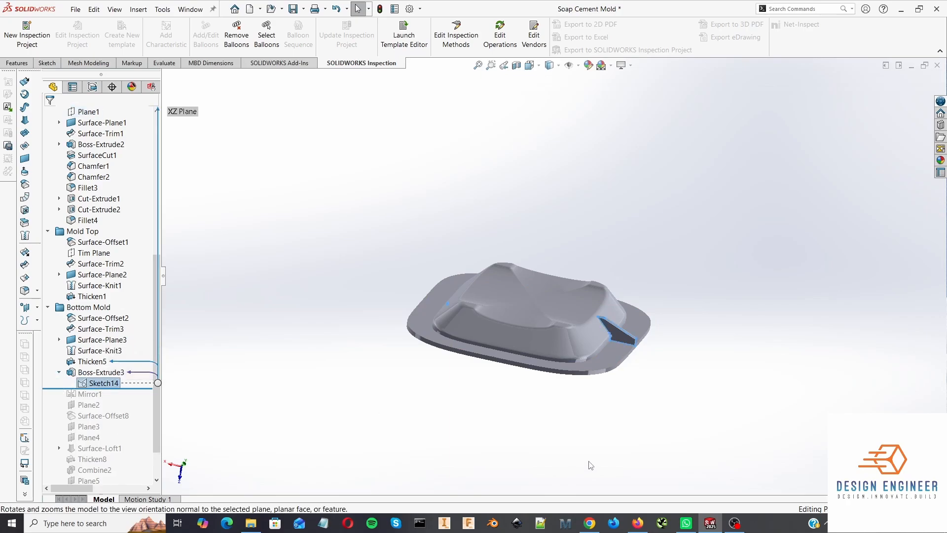
{"action": "mouse_move", "coordinate": [589, 462]}
{"action": "middle_mouse_down"}
{"action": "mouse_move", "coordinate": [669, 456]}
{"action": "mouse_move", "coordinate": [586, 499]}
{"action": "middle_mouse_up"}
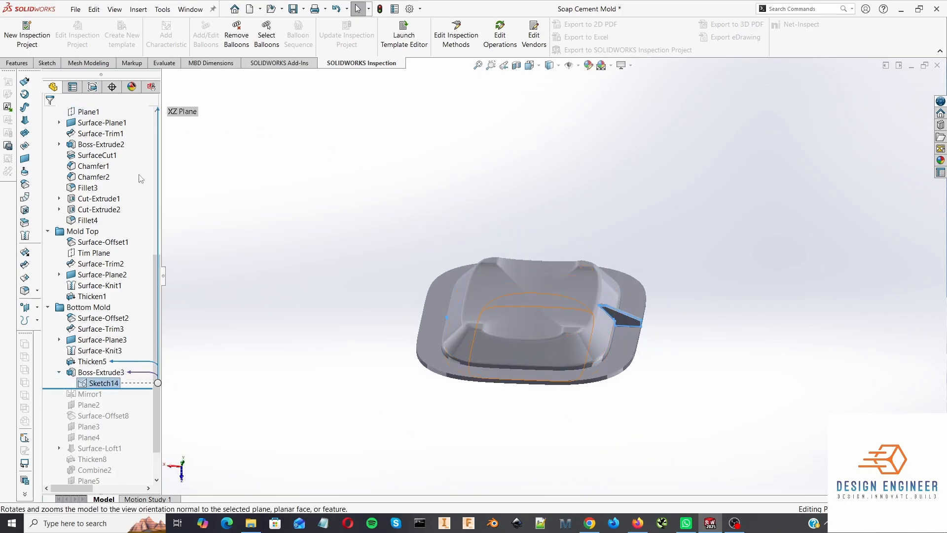
Select XZ Plane to examine where the rib's sketch plane lies on the bottom mold, then clear the selection.
{"action": "left_click_drag", "start_coordinate": [158, 271], "coordinate": [156, 143]}
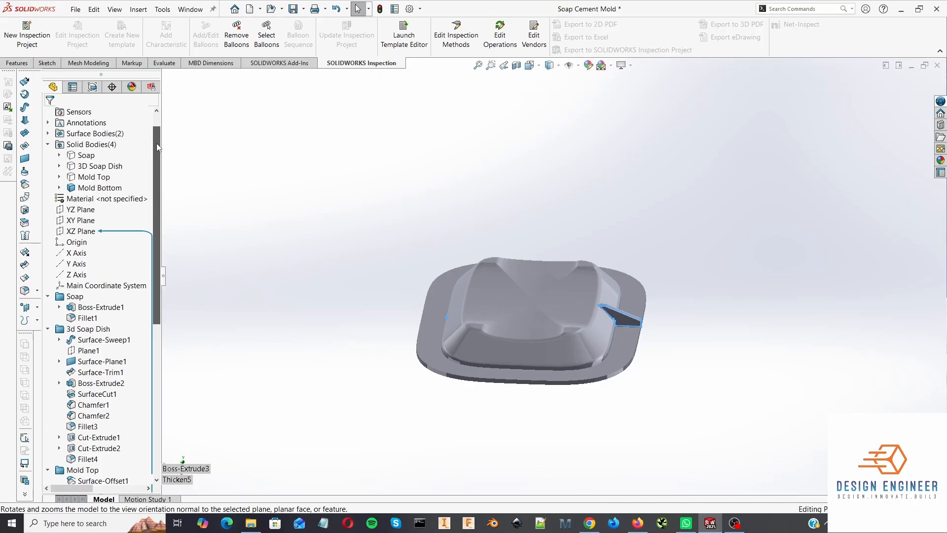
{"action": "left_click", "coordinate": [80, 231]}
{"action": "middle_click_drag", "start_coordinate": [590, 380], "coordinate": [575, 332]}
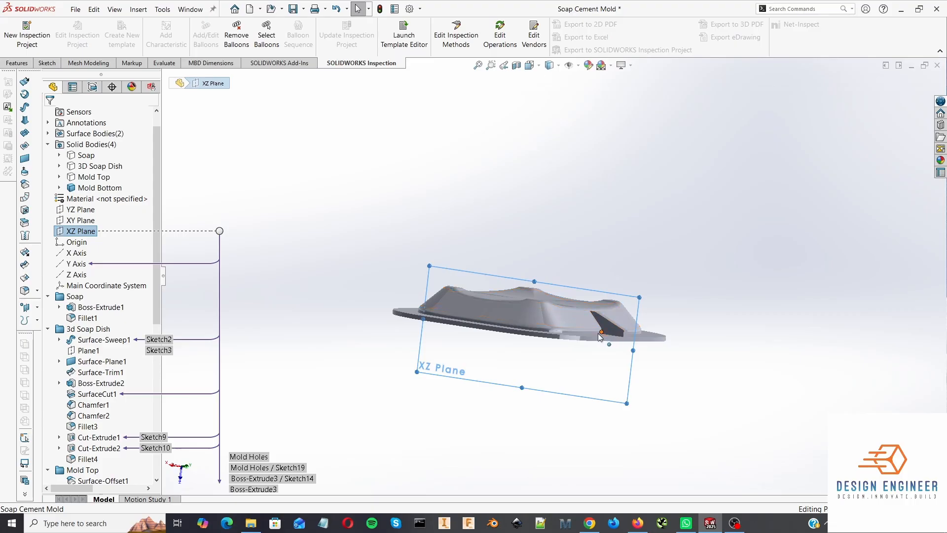
{"action": "left_click", "coordinate": [278, 328]}
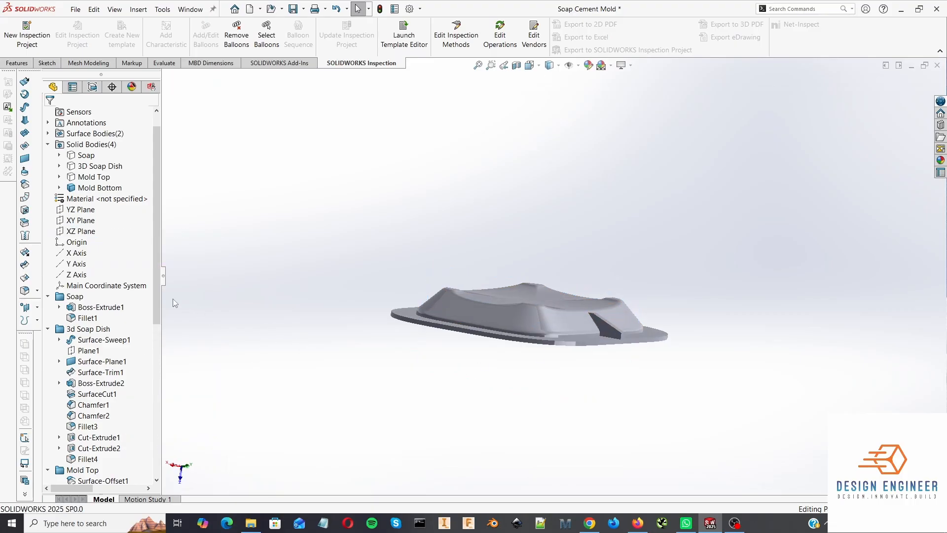
Roll the history forward past Mirror1 and inspect the ribs at both ends of the bottom mold.
{"action": "left_click_drag", "start_coordinate": [159, 307], "coordinate": [158, 457]}
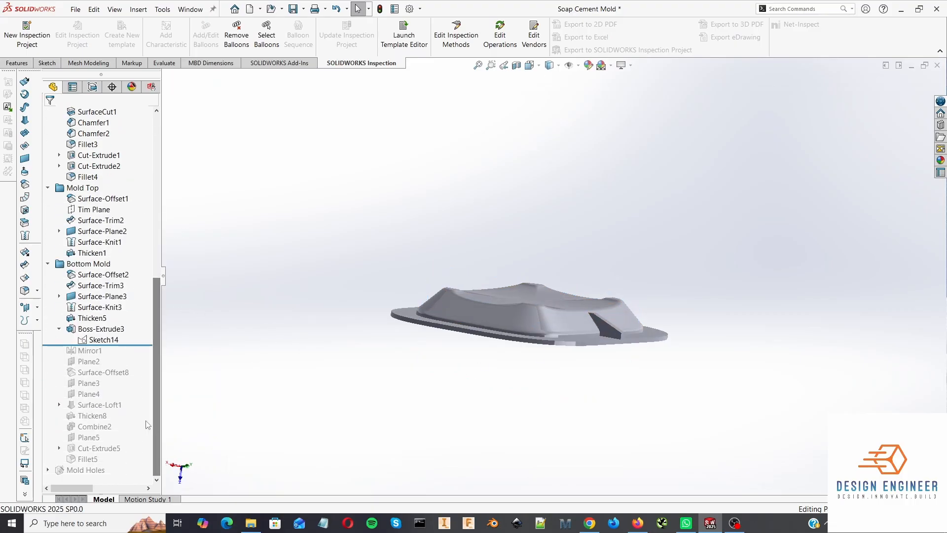
{"action": "left_click_drag", "start_coordinate": [130, 346], "coordinate": [129, 355]}
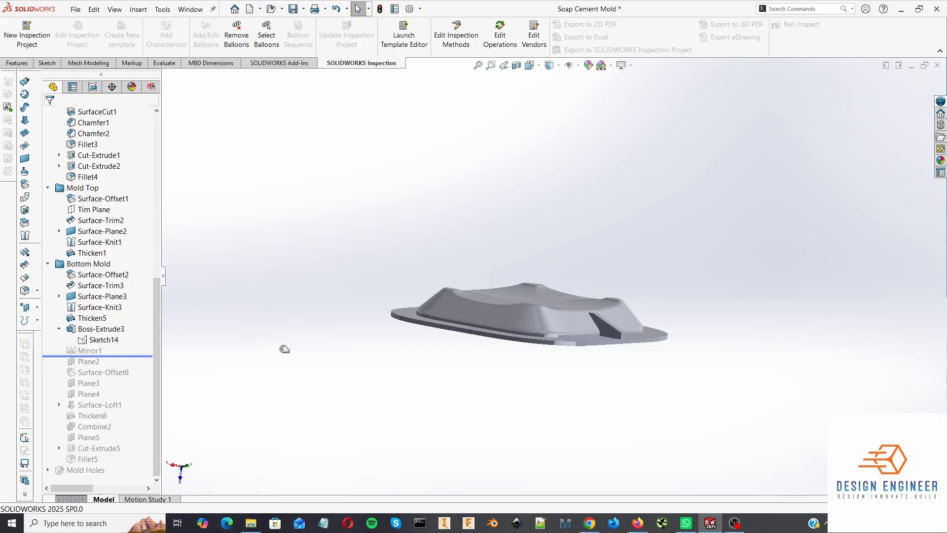
{"action": "middle_click_drag", "start_coordinate": [370, 386], "coordinate": [232, 355]}
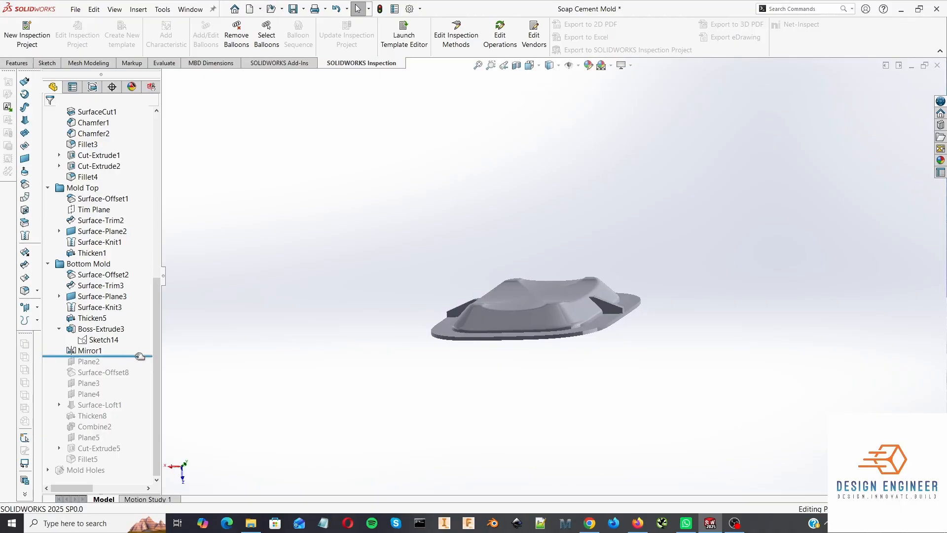
Roll the history forward past Plane2 and Surface-Offset8 and inspect the bottom mold from the side.
{"action": "left_click_drag", "start_coordinate": [139, 355], "coordinate": [138, 369]}
{"action": "middle_click_drag", "start_coordinate": [735, 220], "coordinate": [639, 230]}
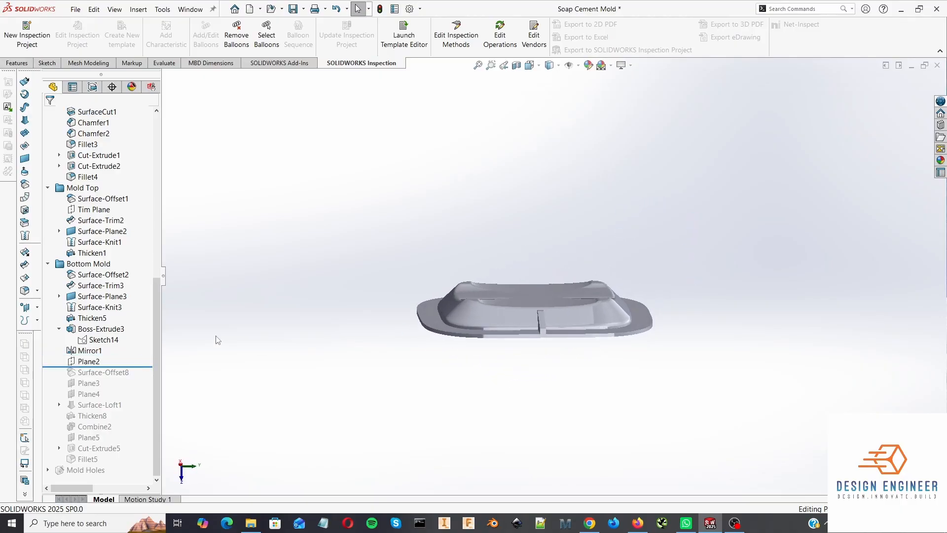
{"action": "left_click_drag", "start_coordinate": [142, 367], "coordinate": [142, 377]}
{"action": "middle_click_drag", "start_coordinate": [353, 381], "coordinate": [397, 395]}
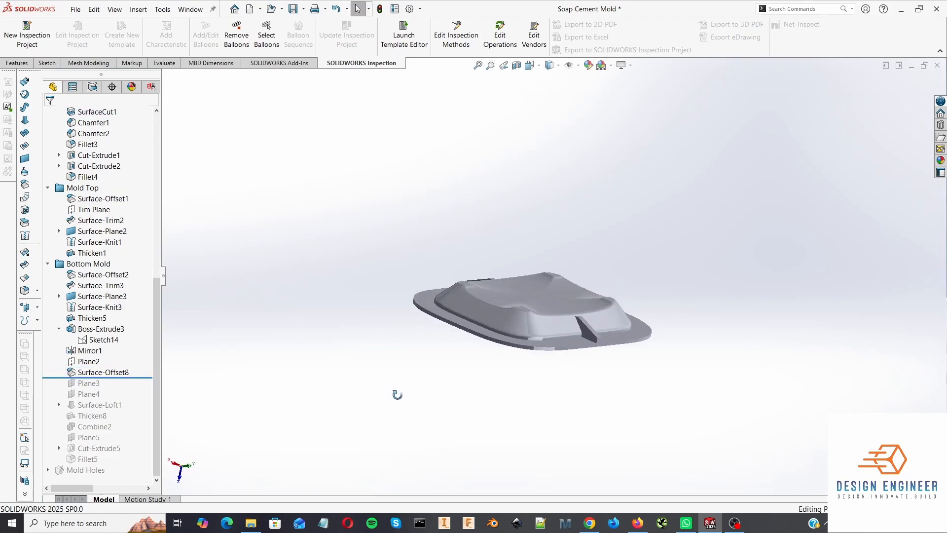
Roll the history forward past Plane3, Plane4 and Surface-Loft1 and inspect the lofted spout surface at the center of the bottom mold.
{"action": "left_click_drag", "start_coordinate": [133, 377], "coordinate": [134, 410]}
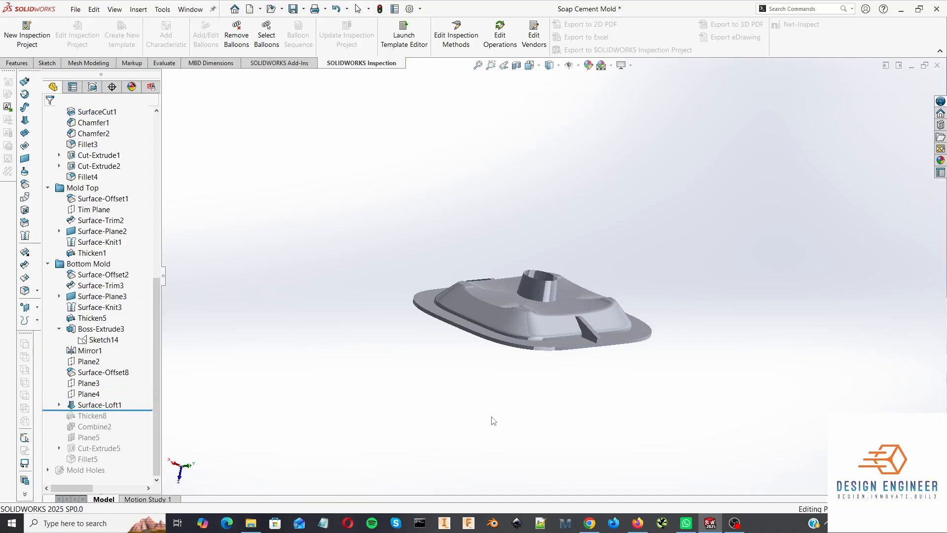
{"action": "middle_click_drag", "start_coordinate": [493, 419], "coordinate": [486, 370]}
{"action": "middle_click_drag", "start_coordinate": [553, 253], "coordinate": [556, 330]}
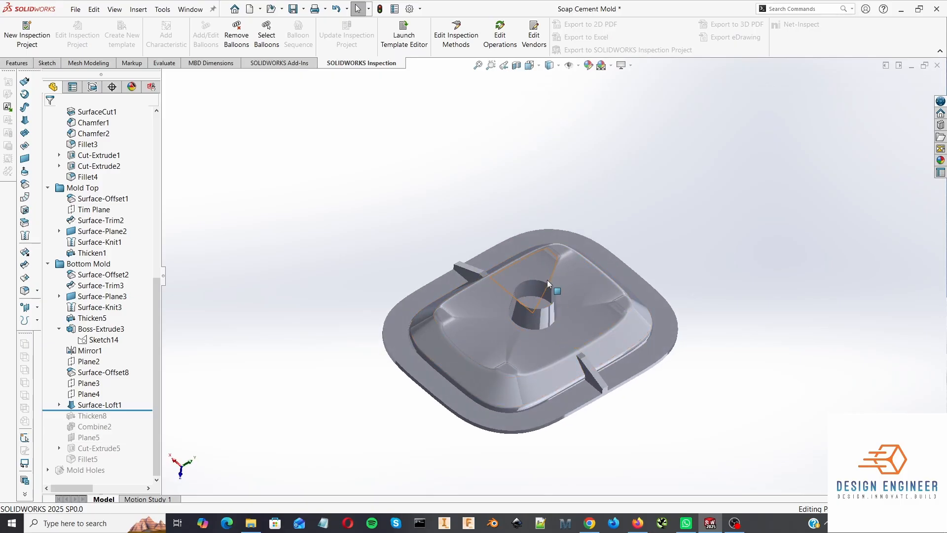
{"action": "middle_click_drag", "start_coordinate": [685, 413], "coordinate": [253, 451]}
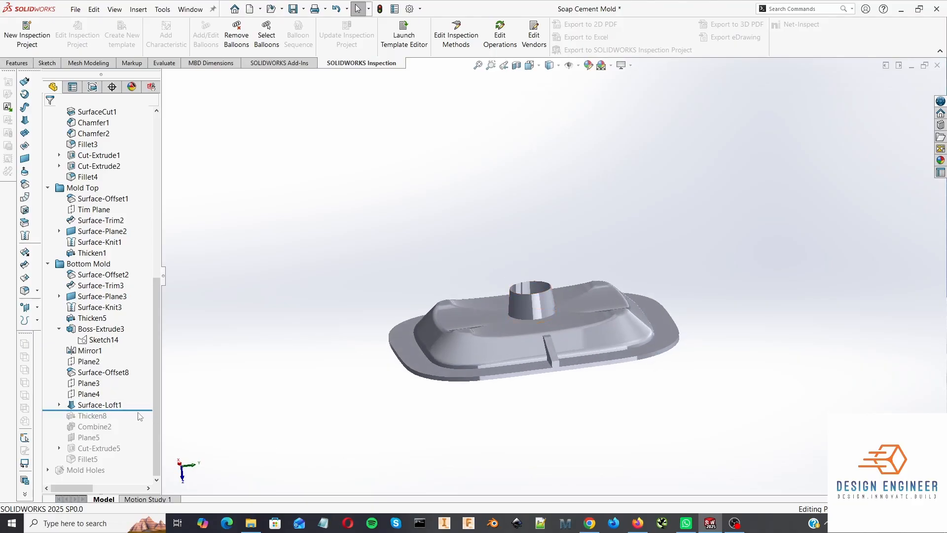
Roll the history forward past Thicken8 and Combine2 and examine how the thickened spout joins the bottom mold, leaving nothing selected.
{"action": "left_click_drag", "start_coordinate": [142, 410], "coordinate": [146, 417]}
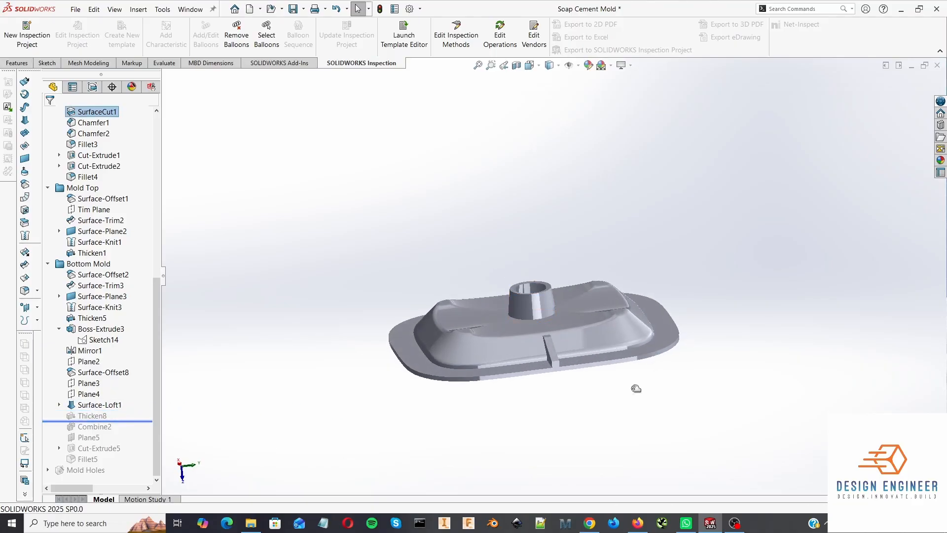
{"action": "middle_click_drag", "start_coordinate": [637, 389], "coordinate": [632, 417]}
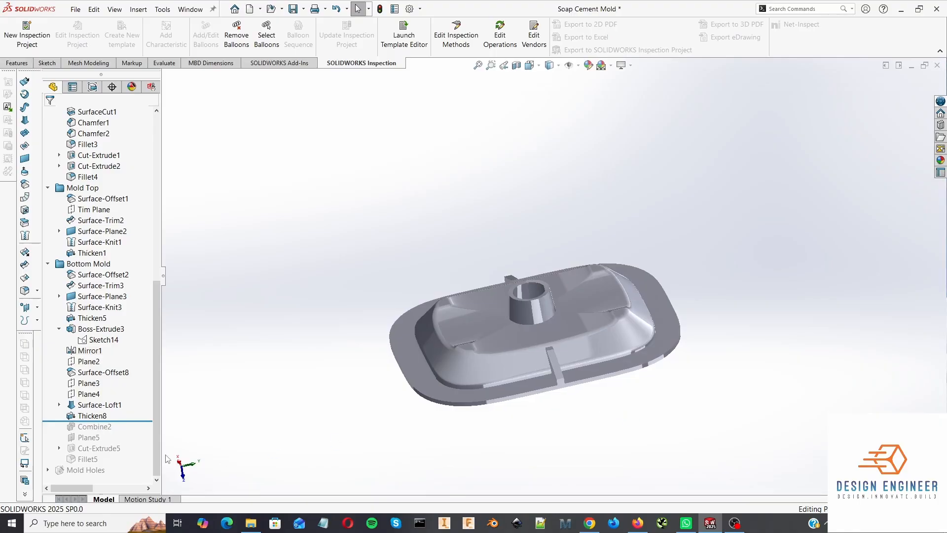
{"action": "left_click_drag", "start_coordinate": [134, 419], "coordinate": [135, 432]}
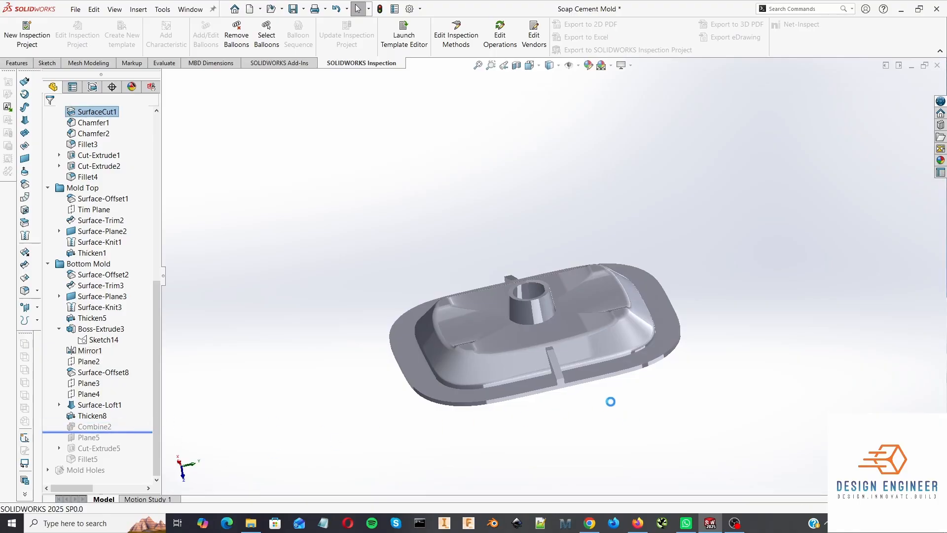
{"action": "middle_click_drag", "start_coordinate": [666, 457], "coordinate": [610, 241]}
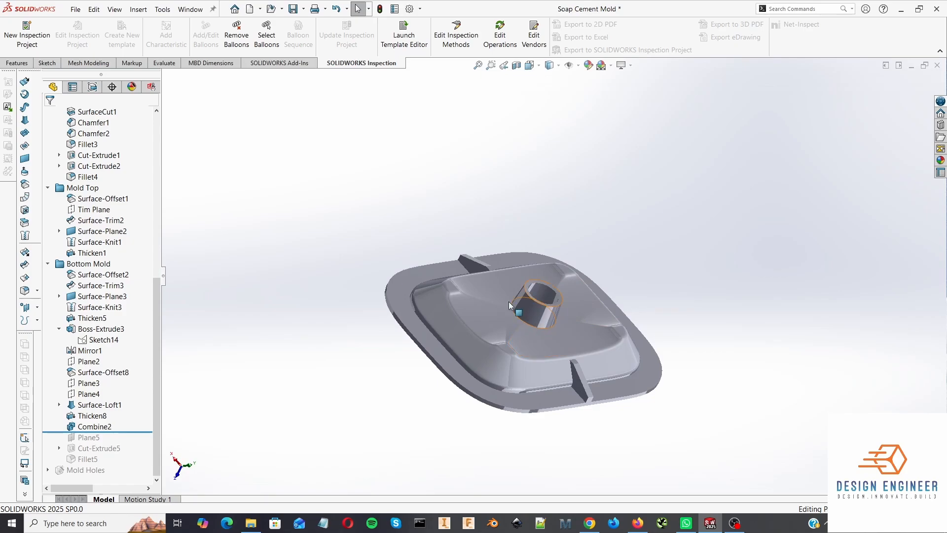
{"action": "left_click", "coordinate": [528, 316]}
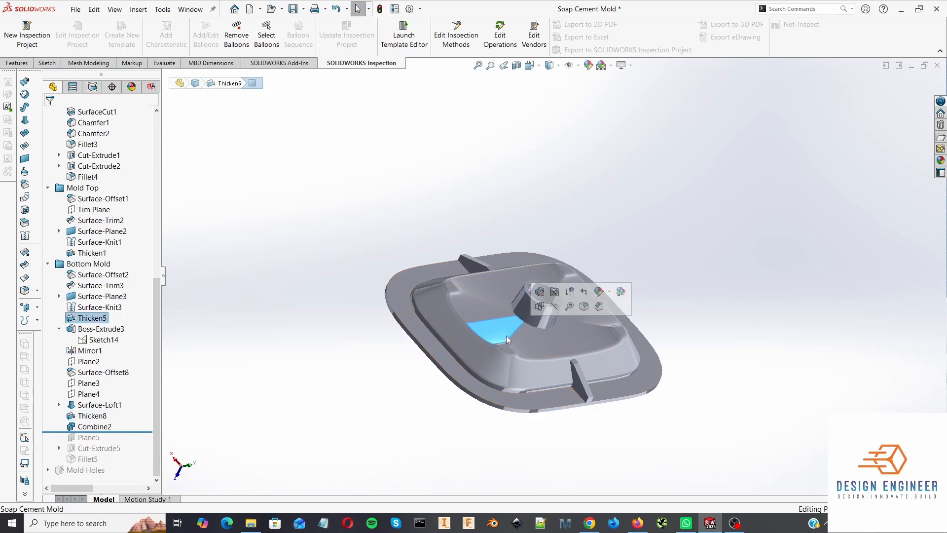
{"action": "left_click", "coordinate": [392, 385]}
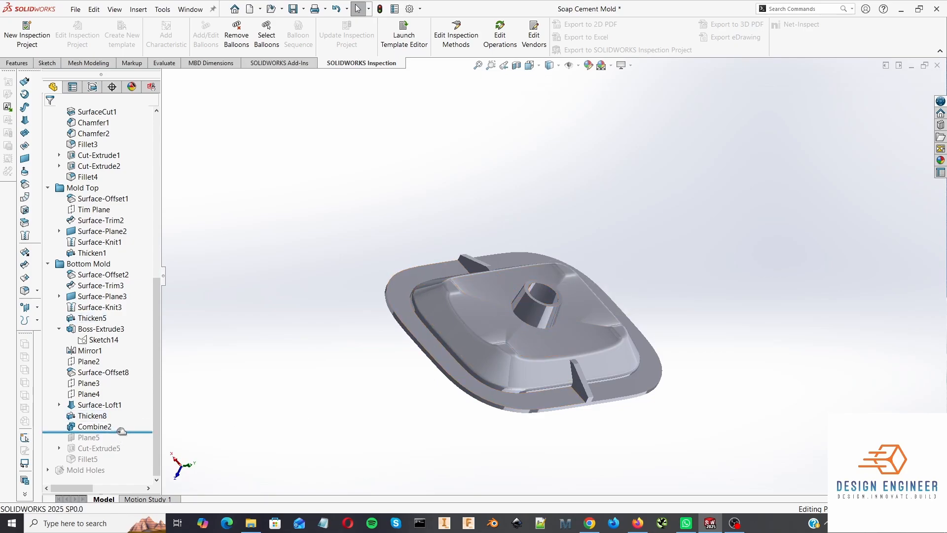
Roll the history forward past Plane5 and Cut-Extrude5 and inspect the opening cut through the spout.
{"action": "left_click_drag", "start_coordinate": [121, 430], "coordinate": [132, 452]}
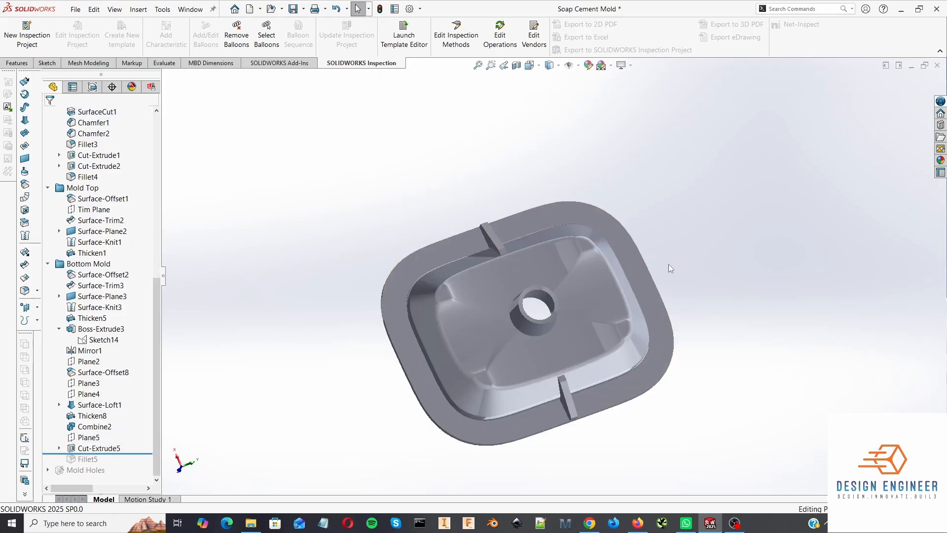
{"action": "middle_click_drag", "start_coordinate": [667, 264], "coordinate": [475, 296]}
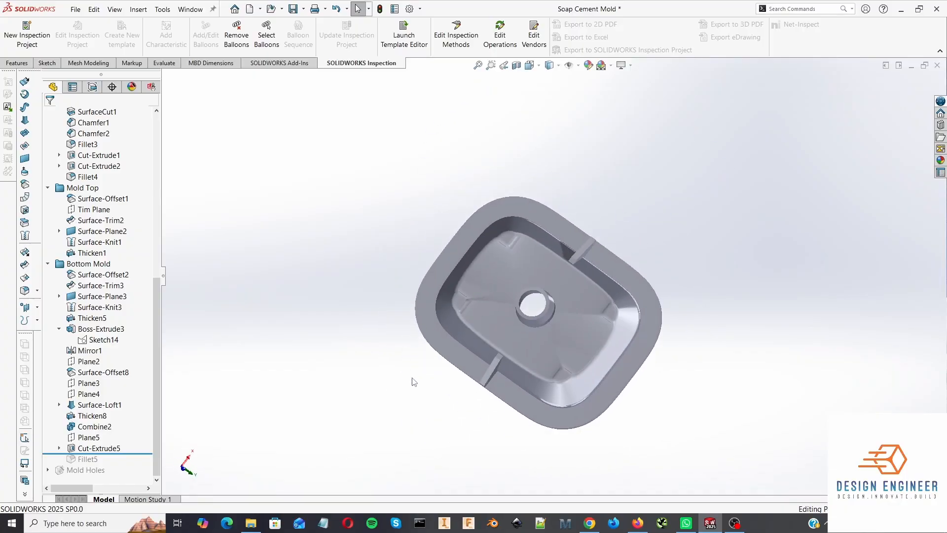
{"action": "middle_click_drag", "start_coordinate": [414, 381], "coordinate": [448, 385]}
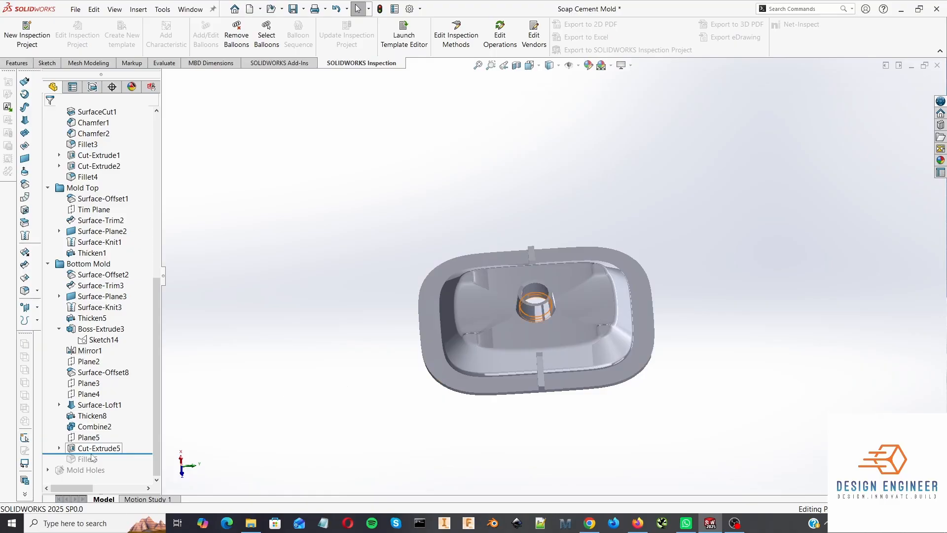
Roll the history forward past Fillet5 and the Mold Holes folder, inspecting the spout's base fillet and the flange holes.
{"action": "left_click_drag", "start_coordinate": [130, 453], "coordinate": [129, 464]}
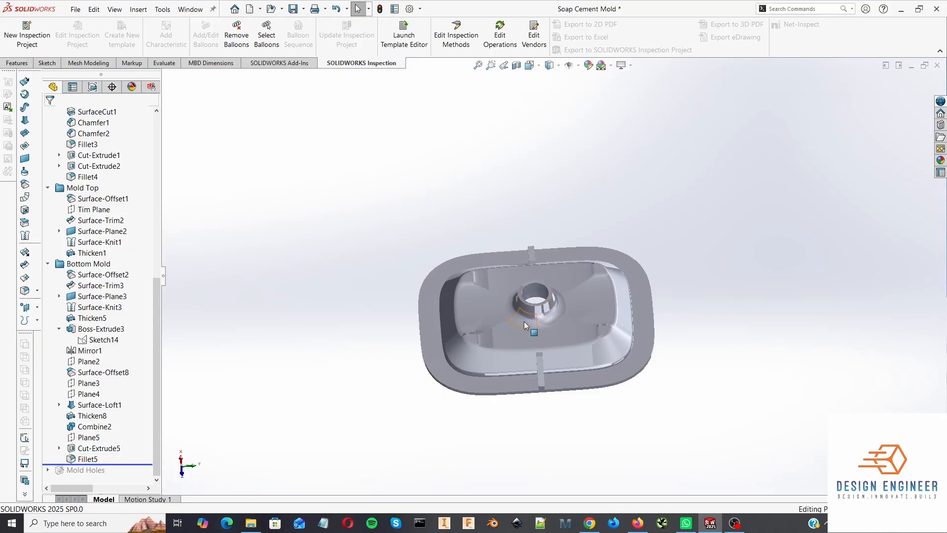
{"action": "middle_click_drag", "start_coordinate": [292, 423], "coordinate": [305, 324]}
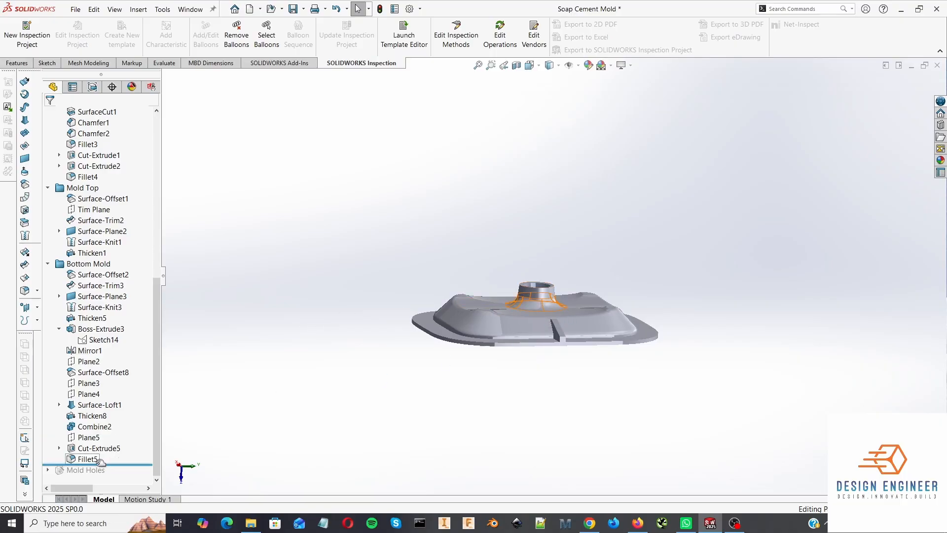
{"action": "left_click_drag", "start_coordinate": [134, 464], "coordinate": [134, 476]}
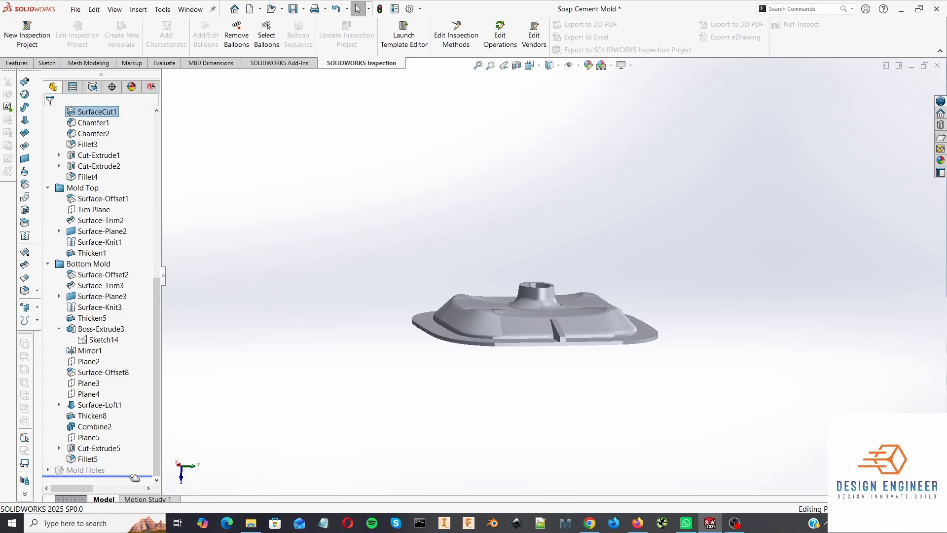
{"action": "middle_click_drag", "start_coordinate": [489, 478], "coordinate": [419, 347]}
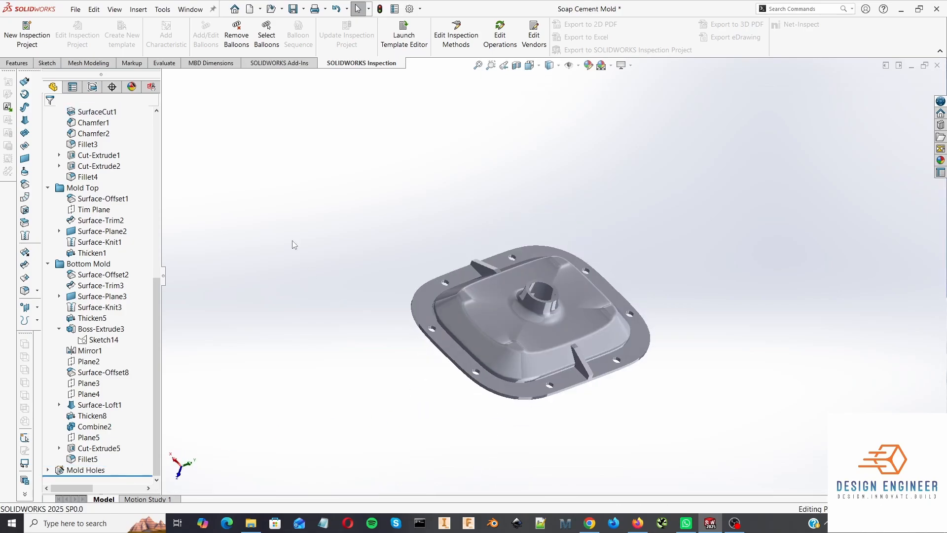
Show the hidden Mold Top solid body together with the bottom mold and clear the selection.
{"action": "left_click_drag", "start_coordinate": [158, 287], "coordinate": [156, 123]}
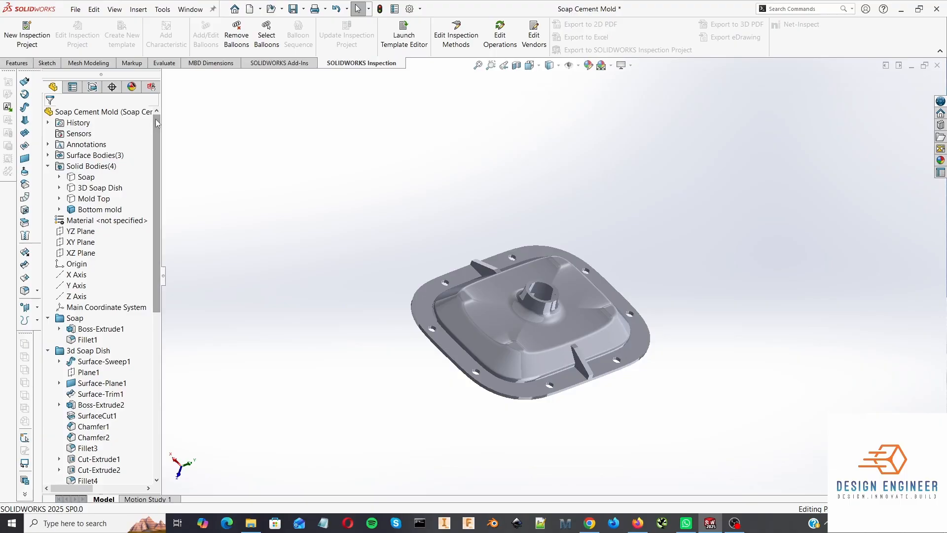
{"action": "left_click", "coordinate": [99, 198]}
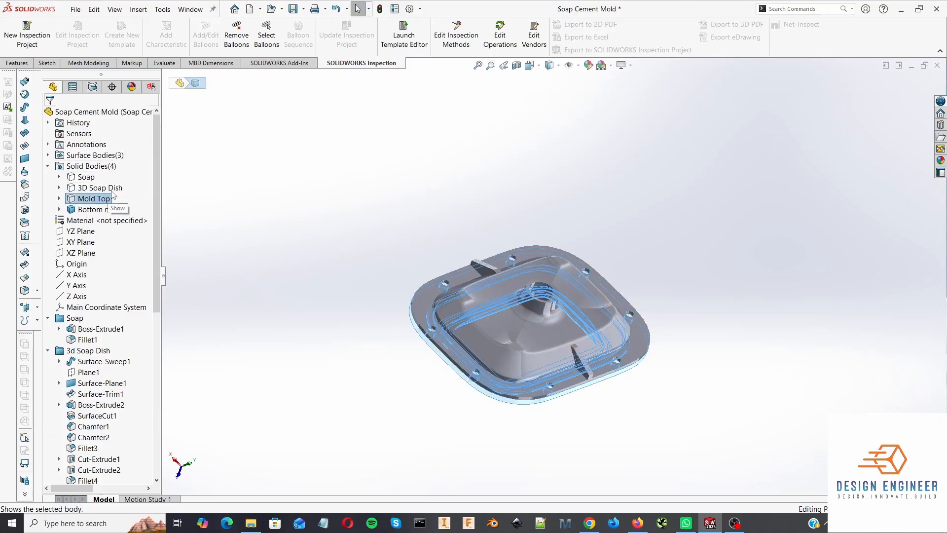
{"action": "left_click", "coordinate": [306, 344]}
Examine the closed mold from several angles, checking how the top and bottom flanges and their holes line up.
{"action": "middle_click_drag", "start_coordinate": [414, 372], "coordinate": [326, 301]}
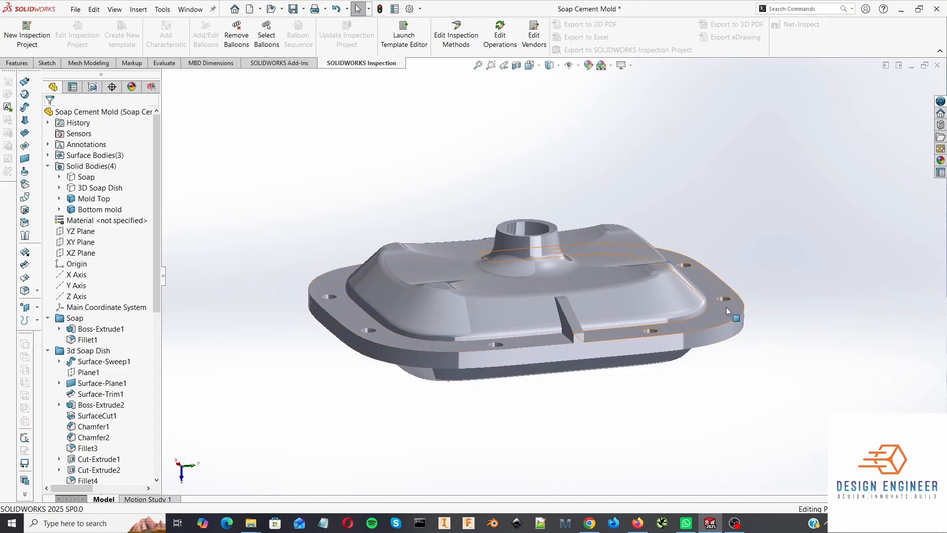
{"action": "middle_click_drag", "start_coordinate": [478, 164], "coordinate": [519, 429]}
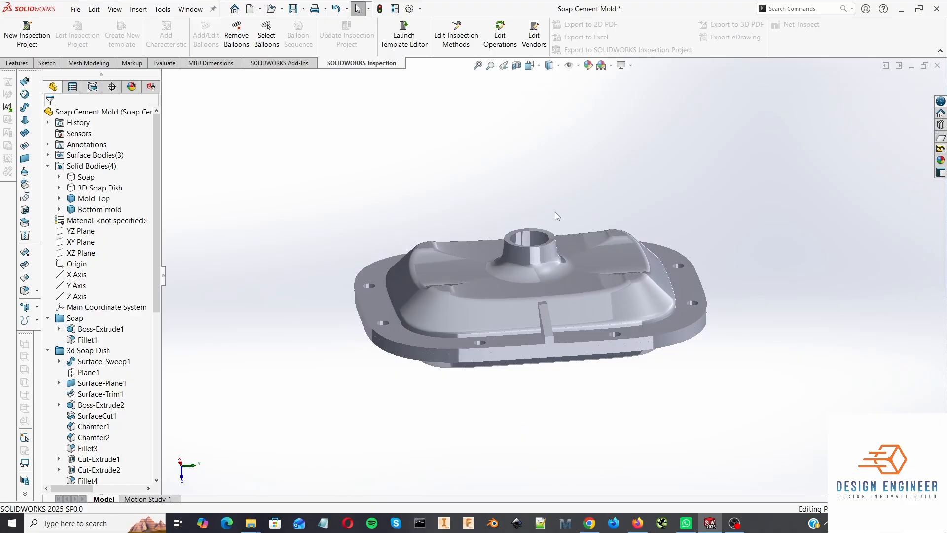
{"action": "scroll", "coordinate": [498, 194], "scroll_direction": "down", "scroll_amount": 1}
{"action": "middle_click_drag", "start_coordinate": [582, 449], "coordinate": [599, 432]}
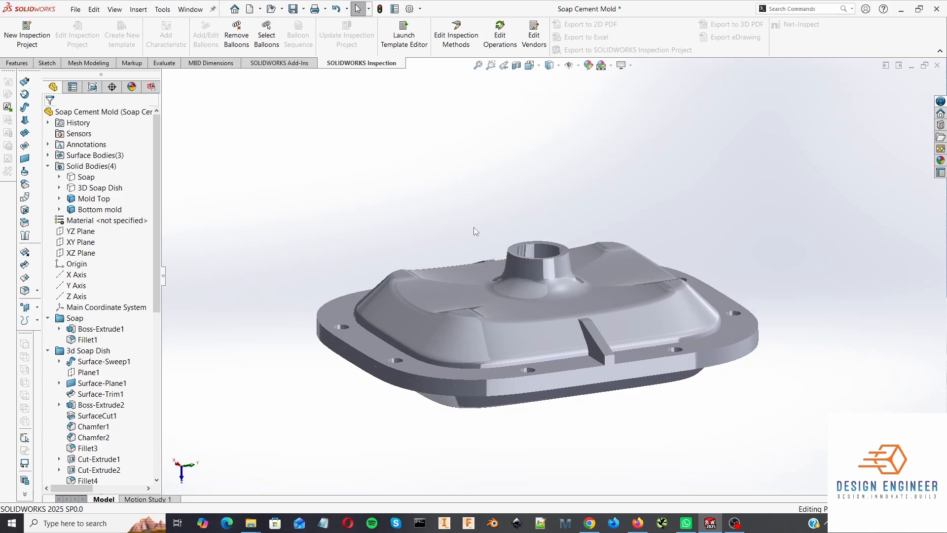
{"action": "middle_click_drag", "start_coordinate": [750, 153], "coordinate": [768, 194]}
{"action": "mouse_move", "coordinate": [594, 427]}
{"action": "middle_mouse_down"}
{"action": "mouse_move", "coordinate": [604, 415]}
{"action": "mouse_move", "coordinate": [596, 401]}
{"action": "mouse_move", "coordinate": [596, 437]}
{"action": "middle_mouse_up"}
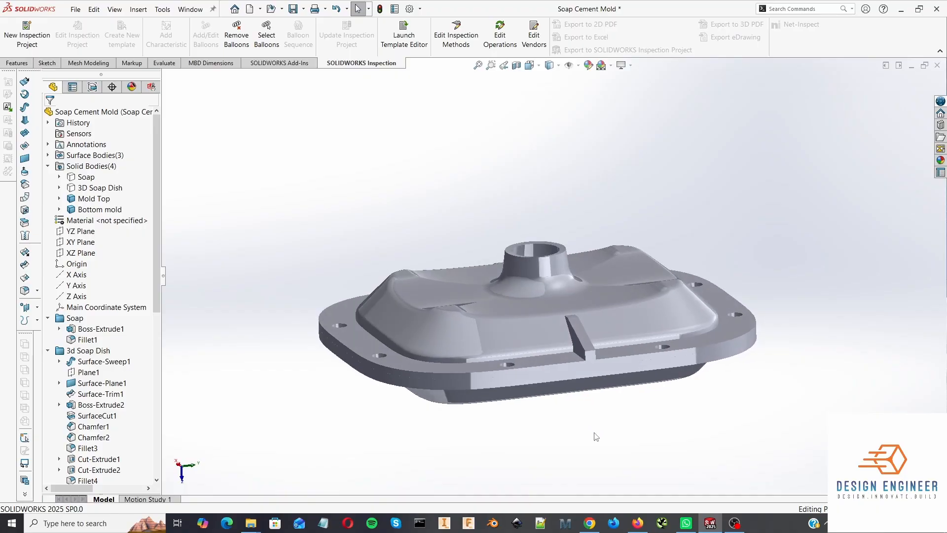
{"action": "mouse_move", "coordinate": [513, 443]}
{"action": "middle_mouse_down"}
{"action": "mouse_move", "coordinate": [501, 401]}
{"action": "mouse_move", "coordinate": [478, 401]}
{"action": "mouse_move", "coordinate": [514, 436]}
{"action": "middle_mouse_up"}
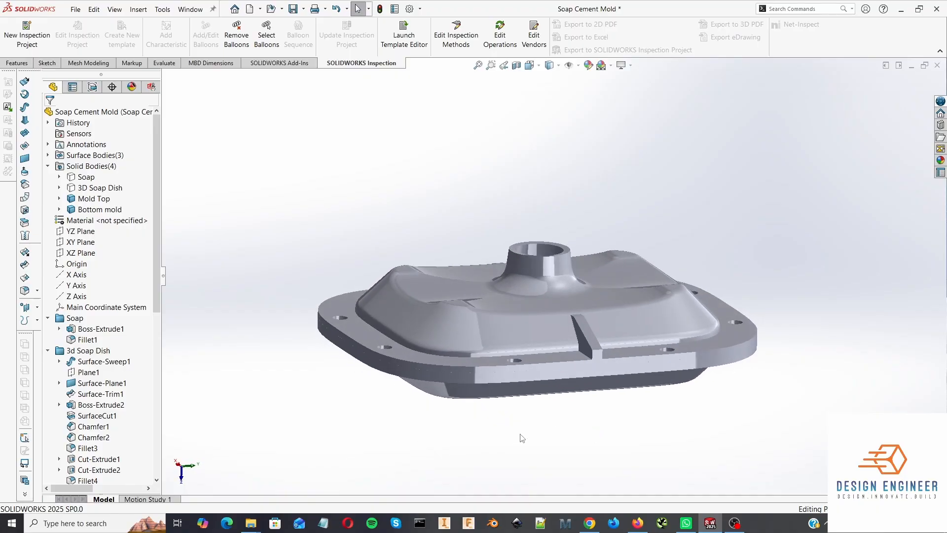